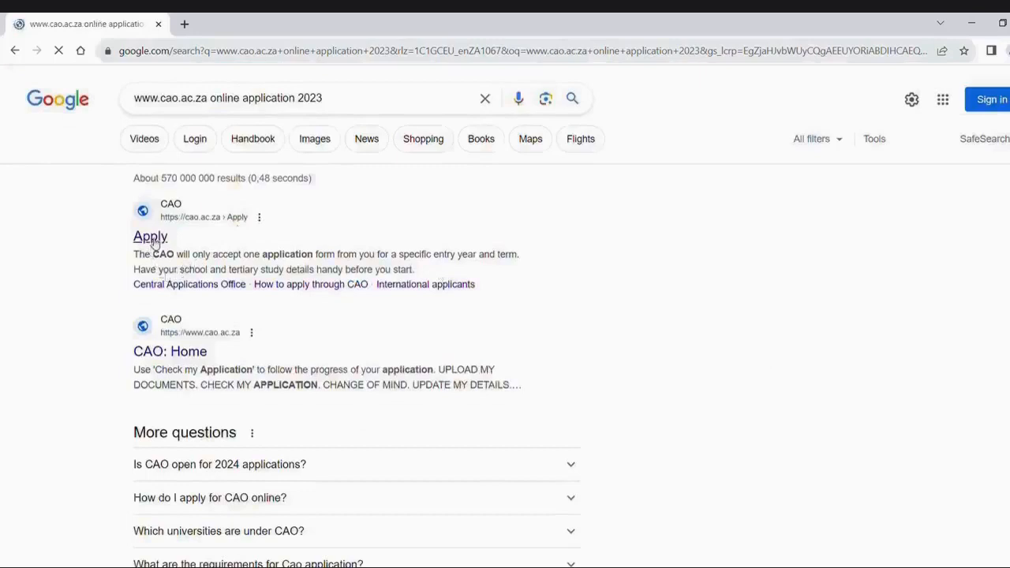
Open the CAO Apply page from the search results and start a new application
left_click(151, 238)
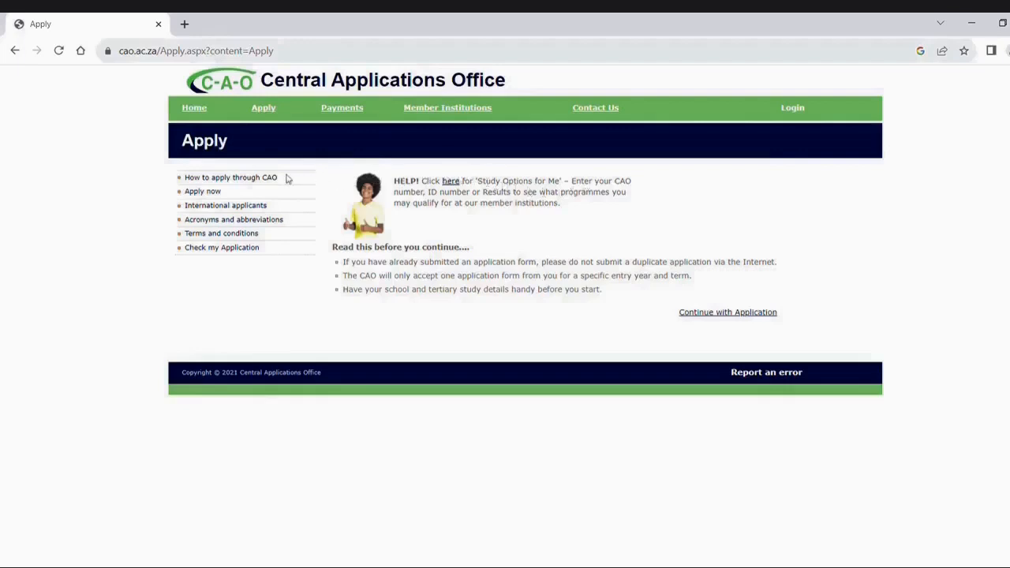
left_click(213, 193)
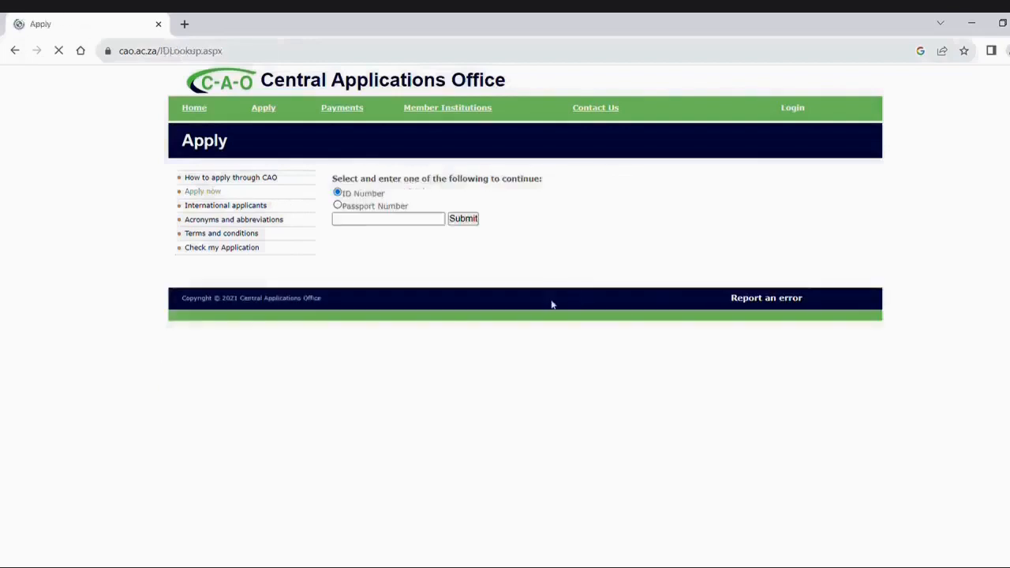
left_click(382, 227)
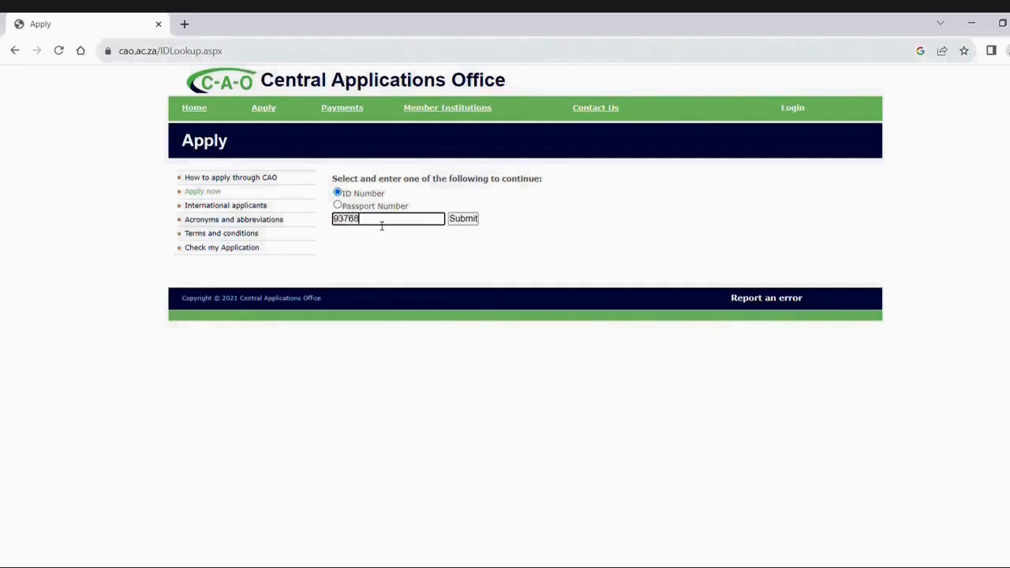
left_click(440, 256)
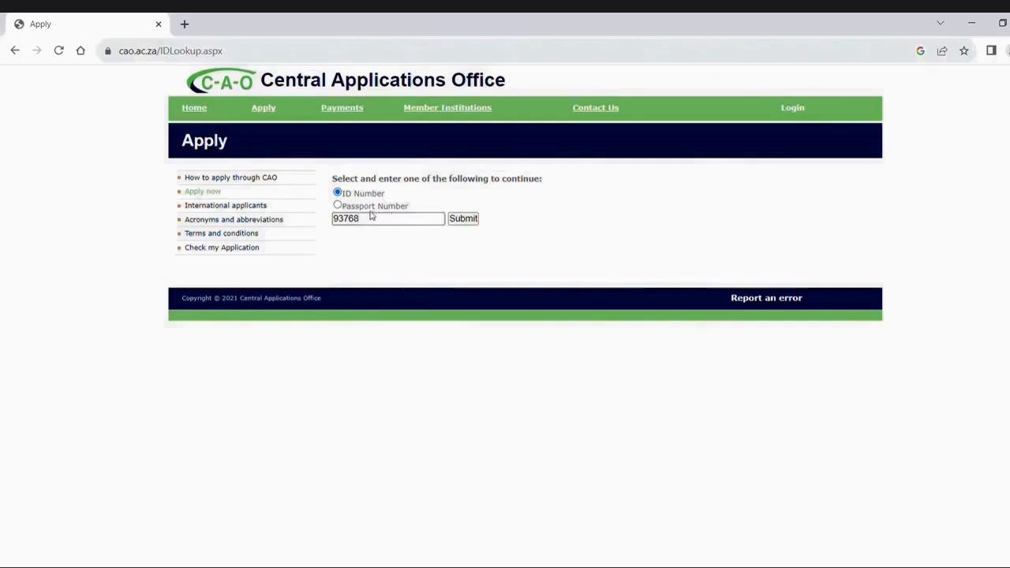
left_click_drag(373, 222, 315, 224)
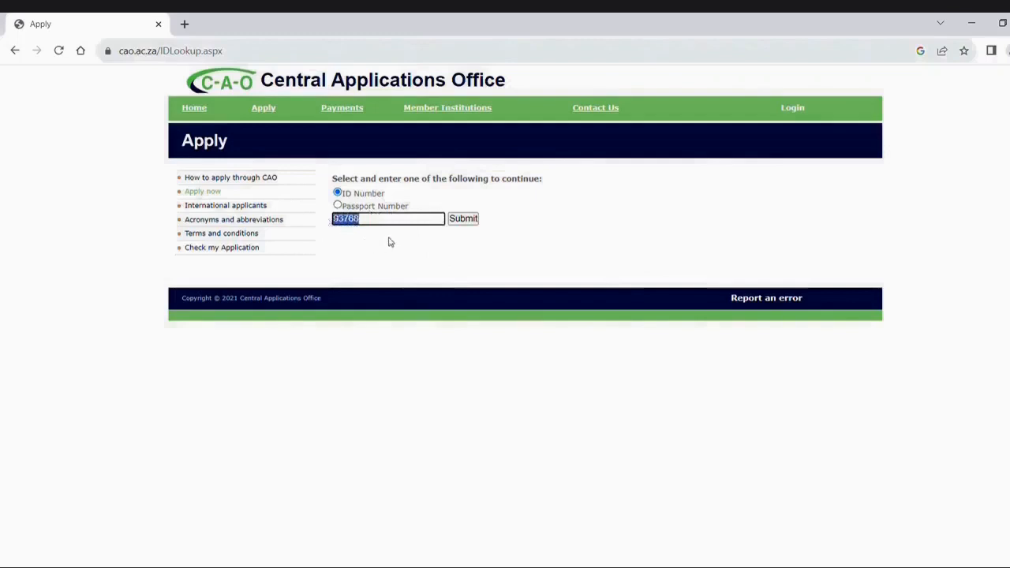
key("BackSpace")
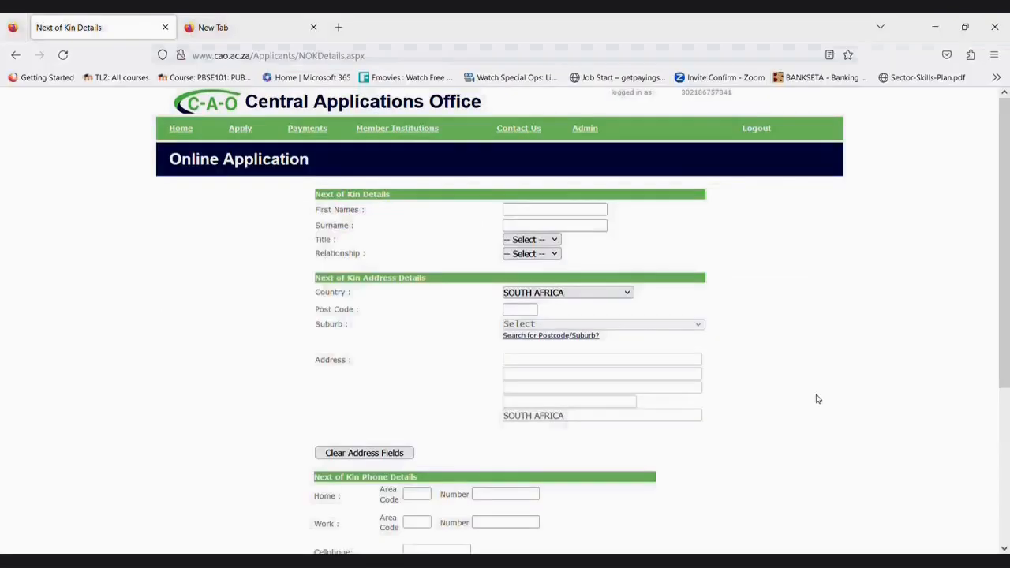
Enter the next of kin's first name and surname and set the title to Miss
left_click(560, 211)
type("Lumkile")
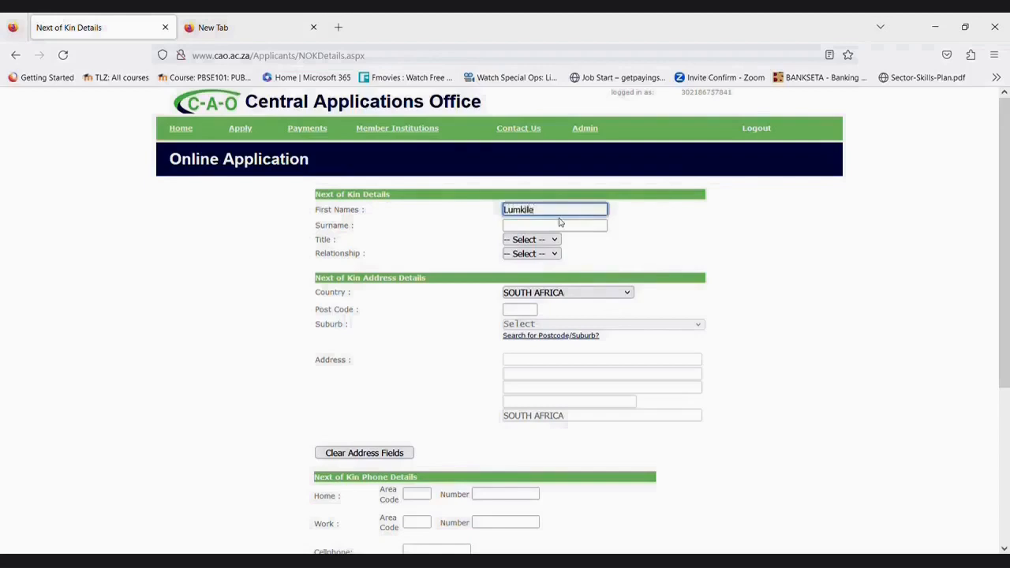
left_click(707, 216)
left_click(545, 228)
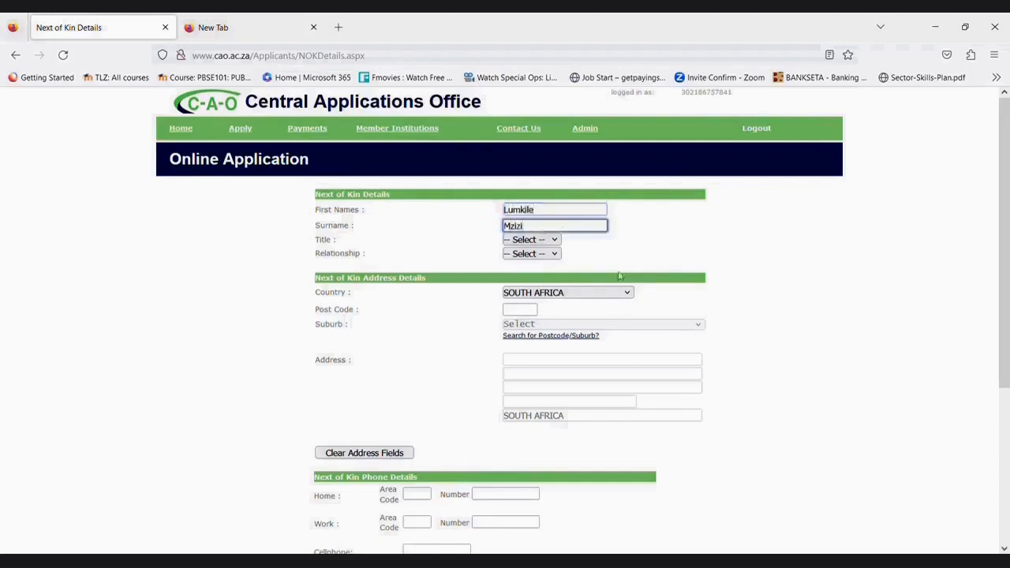
key("Tab")
left_click(531, 311)
left_click(543, 255)
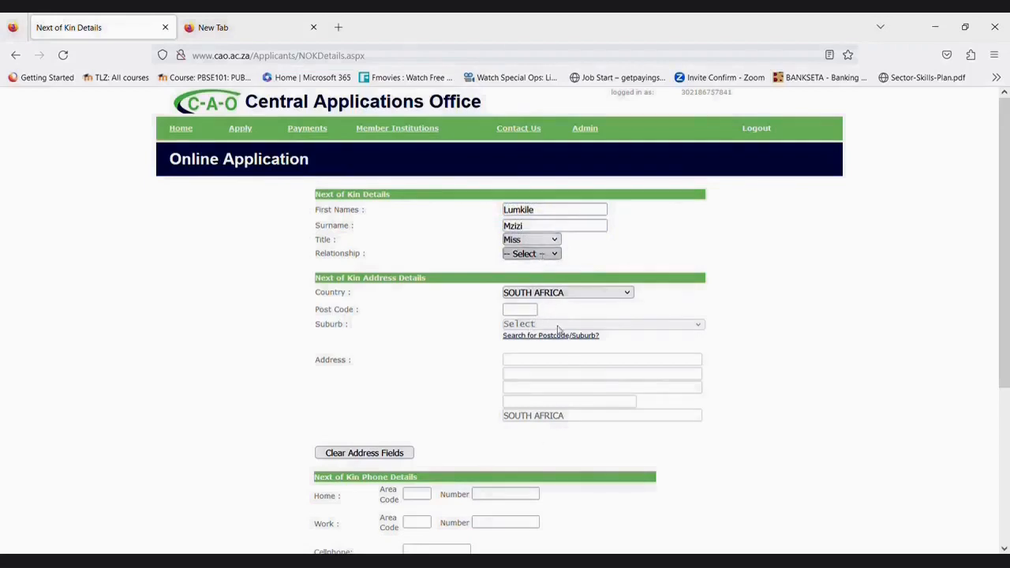
left_click(691, 251)
Replace the next of kin's first name, change the title to Mrs and set the relationship to Grandmother
left_click_drag(583, 210, 469, 216)
key("BackSpace")
type("Doris")
key("Tab")
key("Tab")
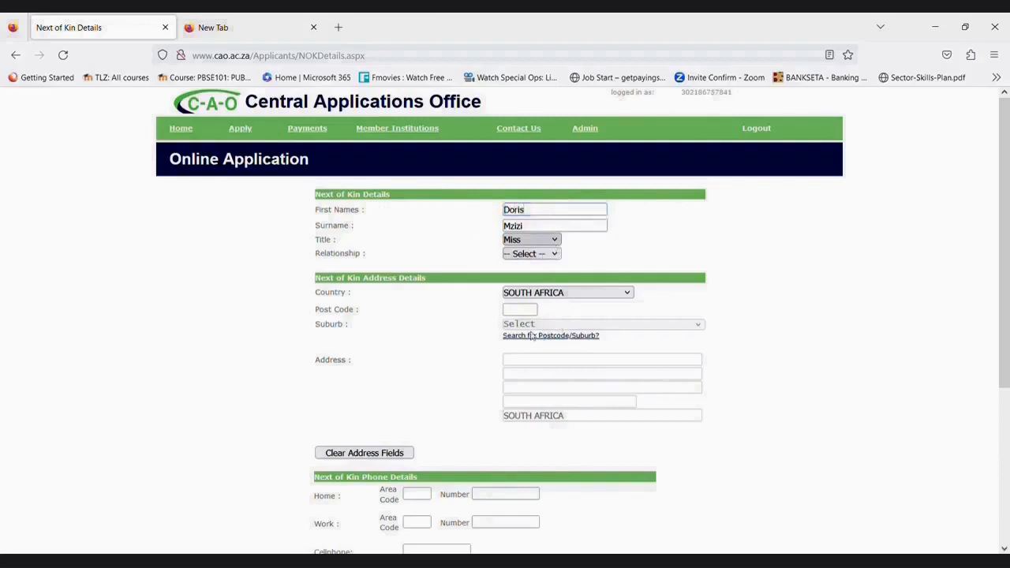
key("Up")
key("Tab")
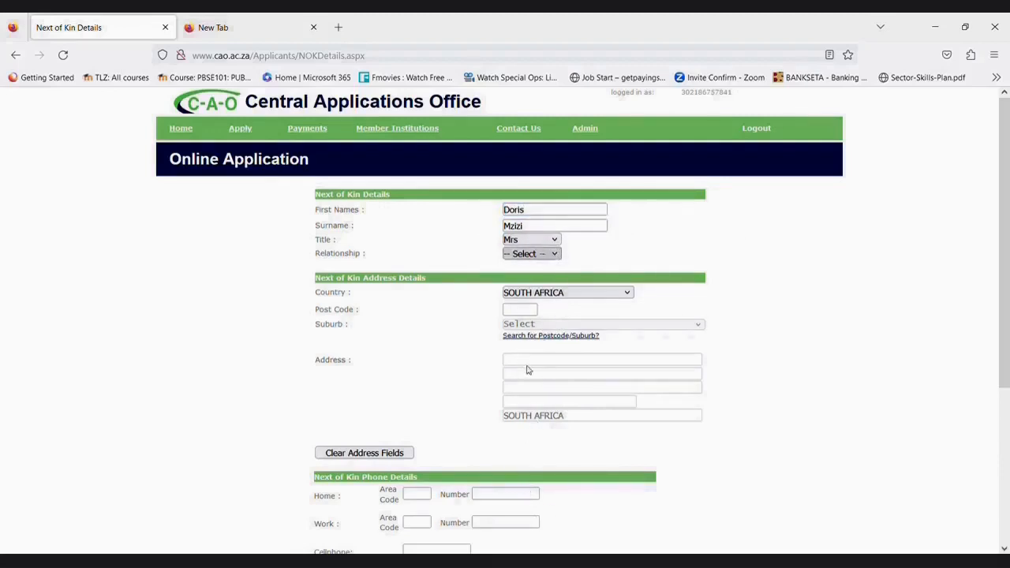
left_click(537, 438)
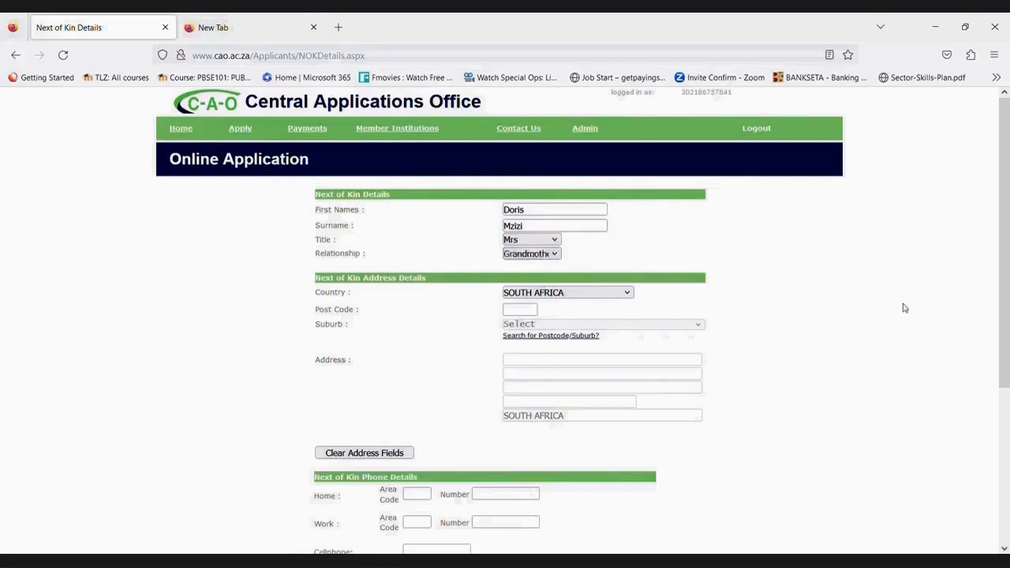
Enter a post code for the next of kin's address and check the suburbs offered
scroll(486, 320, "down", 3)
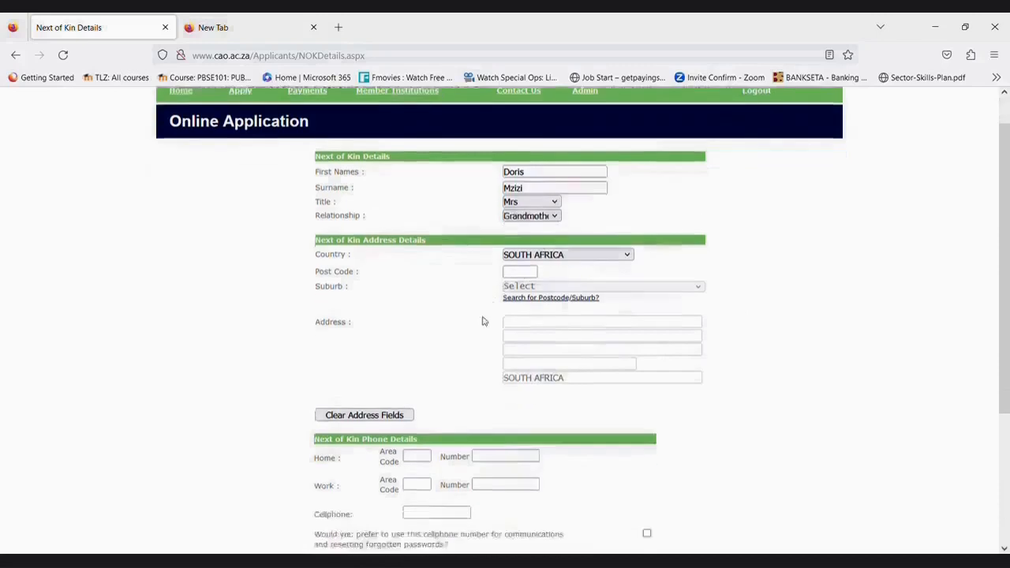
left_click(521, 170)
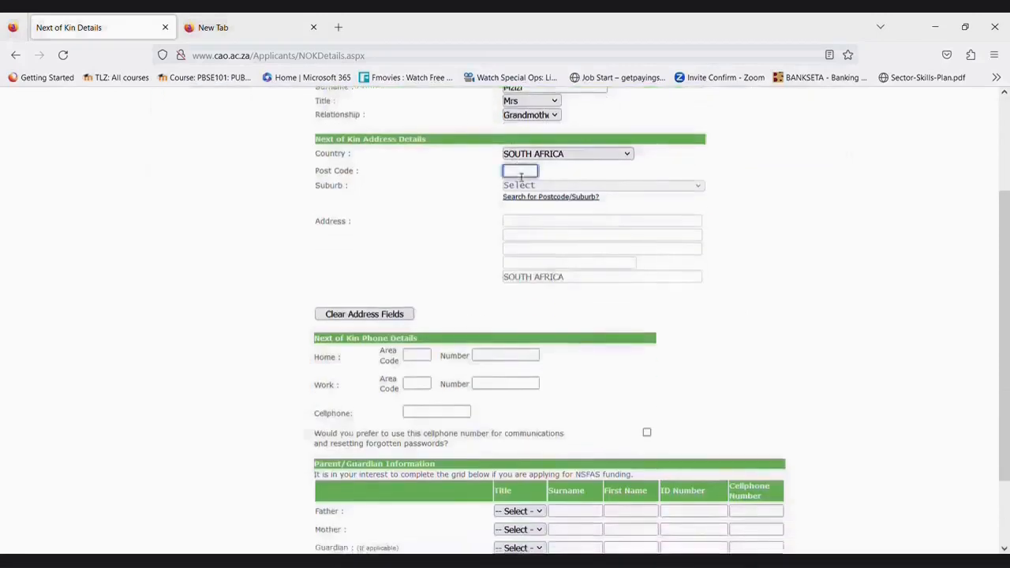
type("3201")
key("Tab")
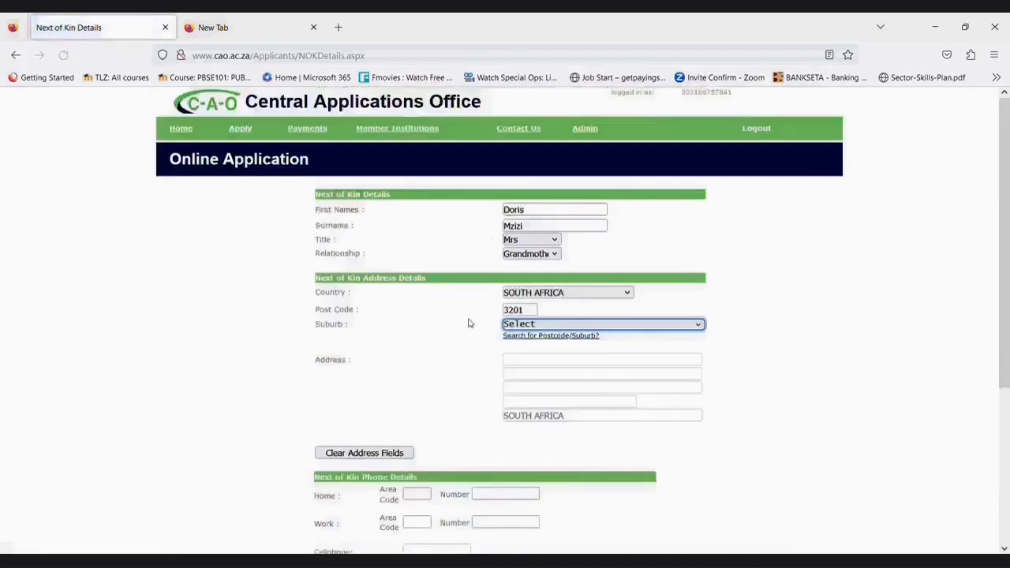
left_click(564, 229)
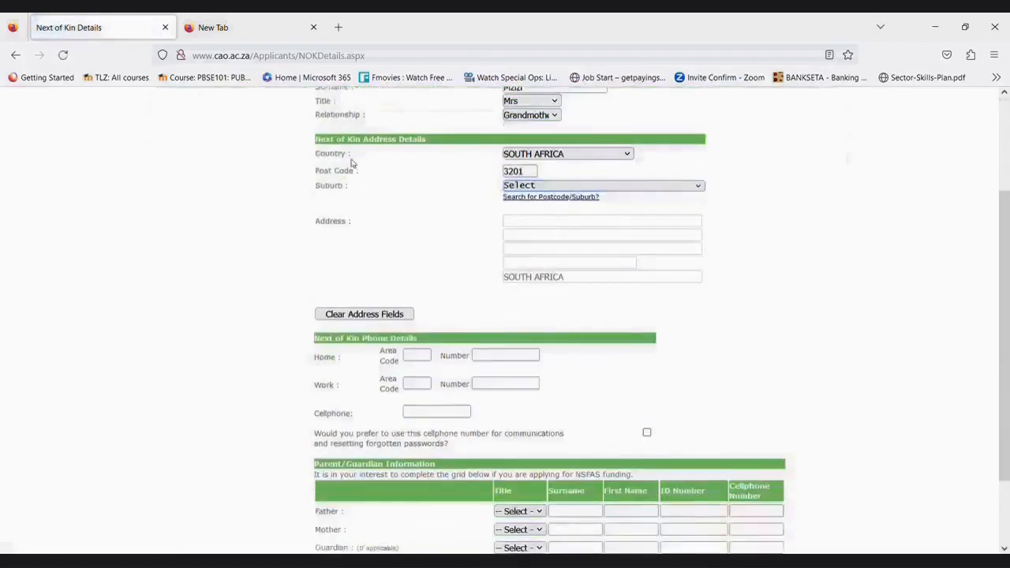
Replace the next of kin's post code and select the suburb that belongs to it
left_click_drag(533, 174, 492, 175)
key("BackSpace")
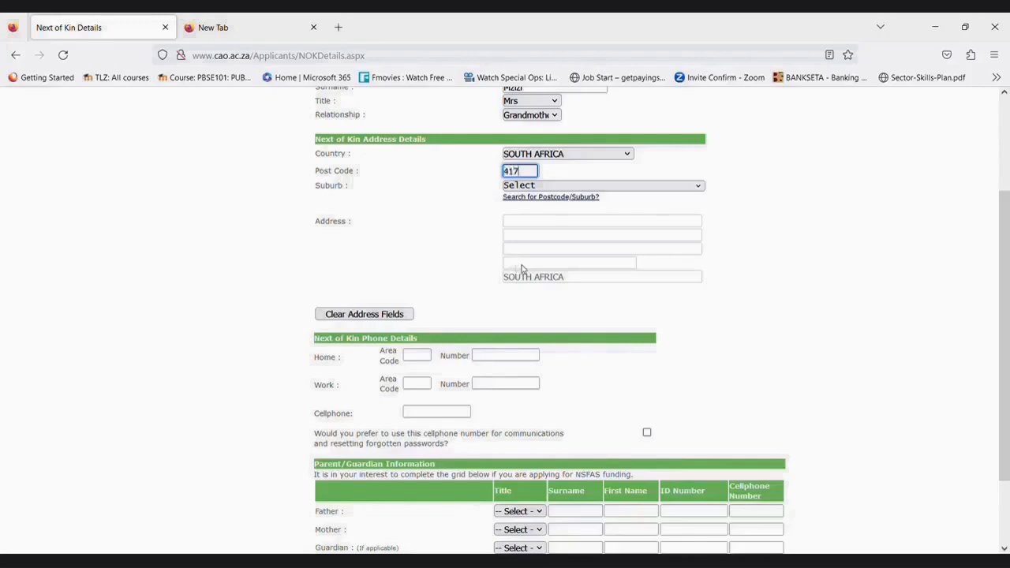
left_click(530, 228)
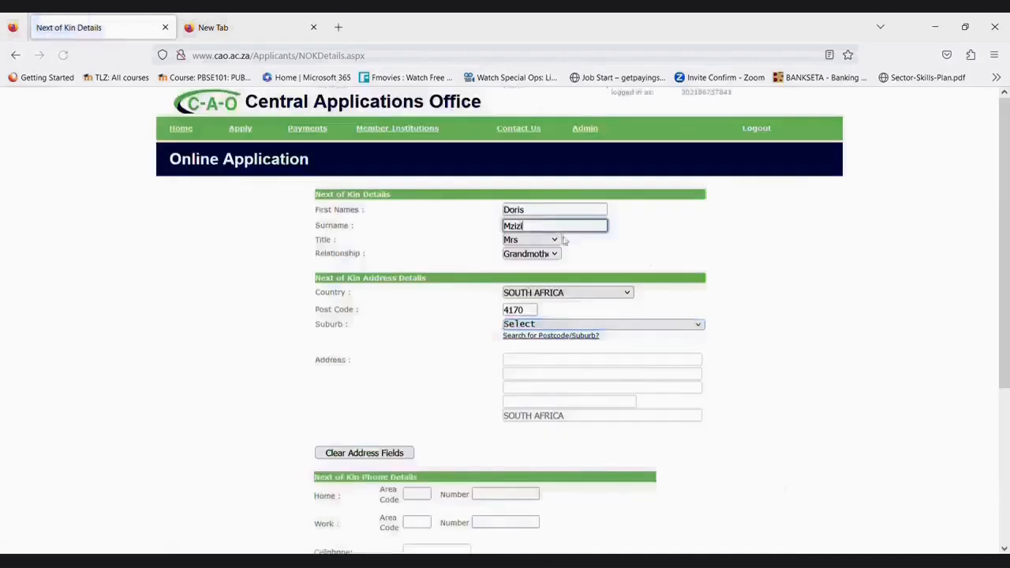
scroll(557, 289, "down", 3)
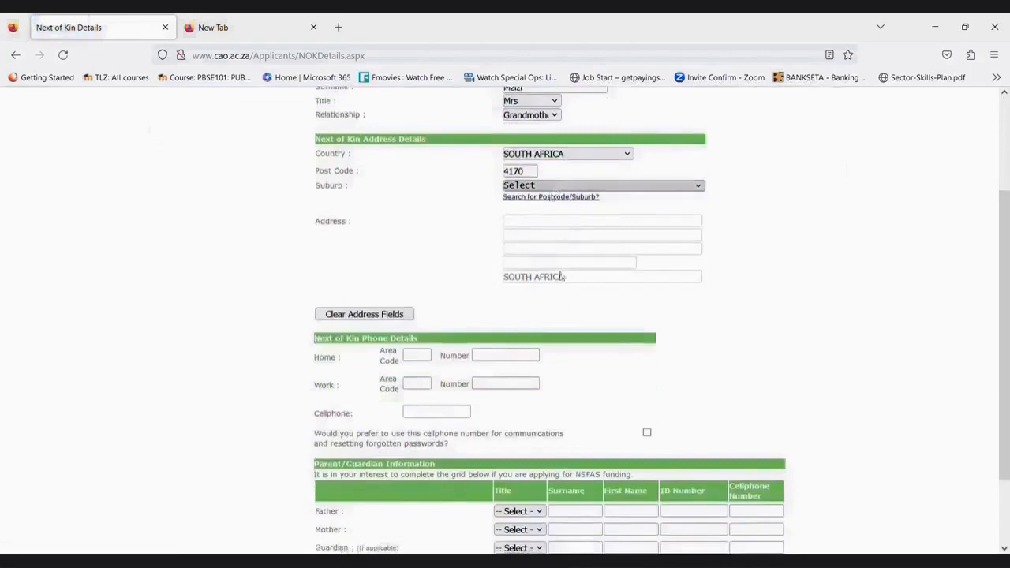
left_click(568, 288)
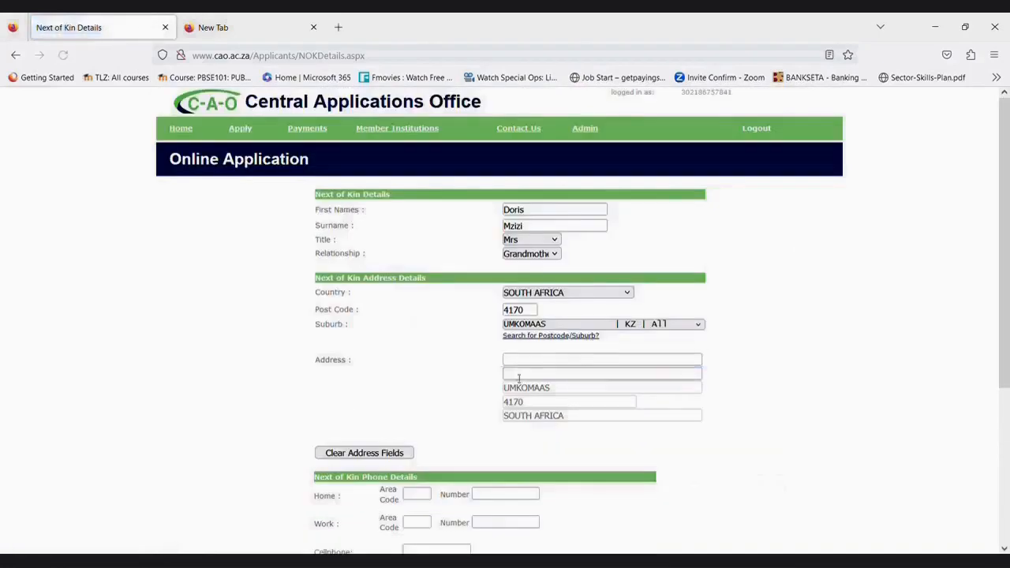
Fill in the first line of the next of kin's address
scroll(532, 381, "down", 3)
left_click(527, 225)
type("Umgo")
key("BackSpace")
key("BackSpace")
type("Danga")
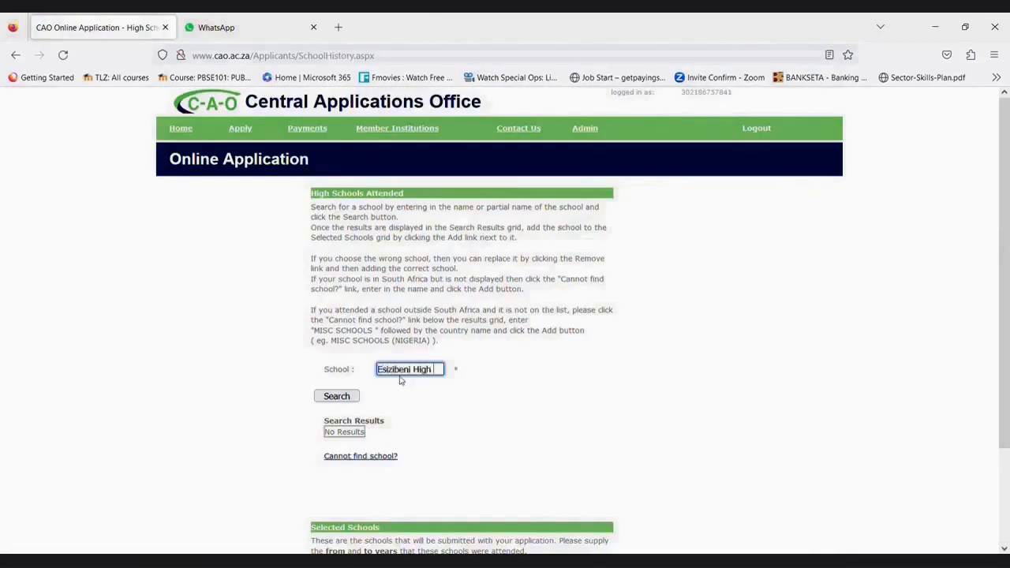
Search the high schools attended for "Esizibeni High School" and check the full name entered
type("hool")
left_click(478, 406)
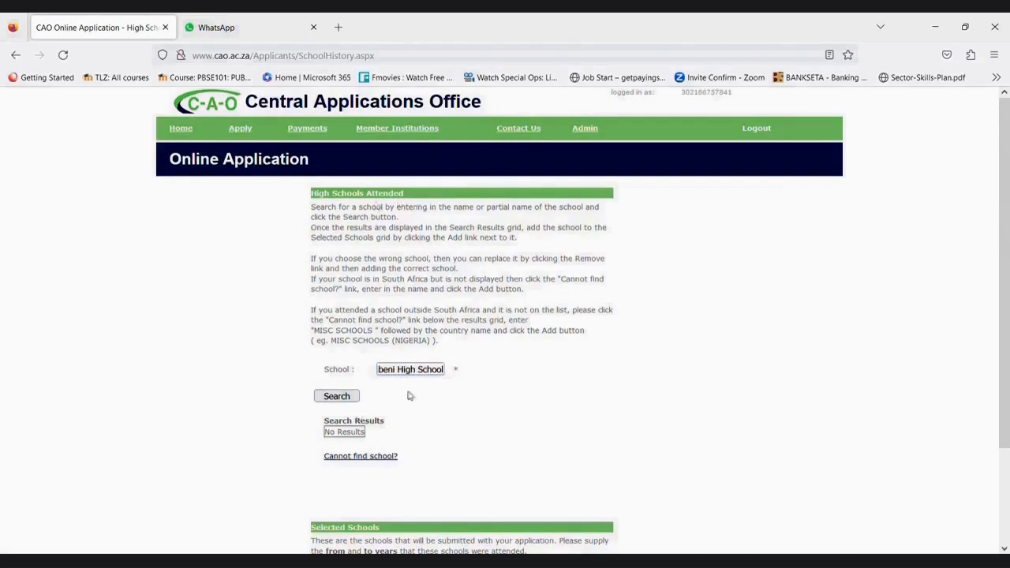
left_click(339, 397)
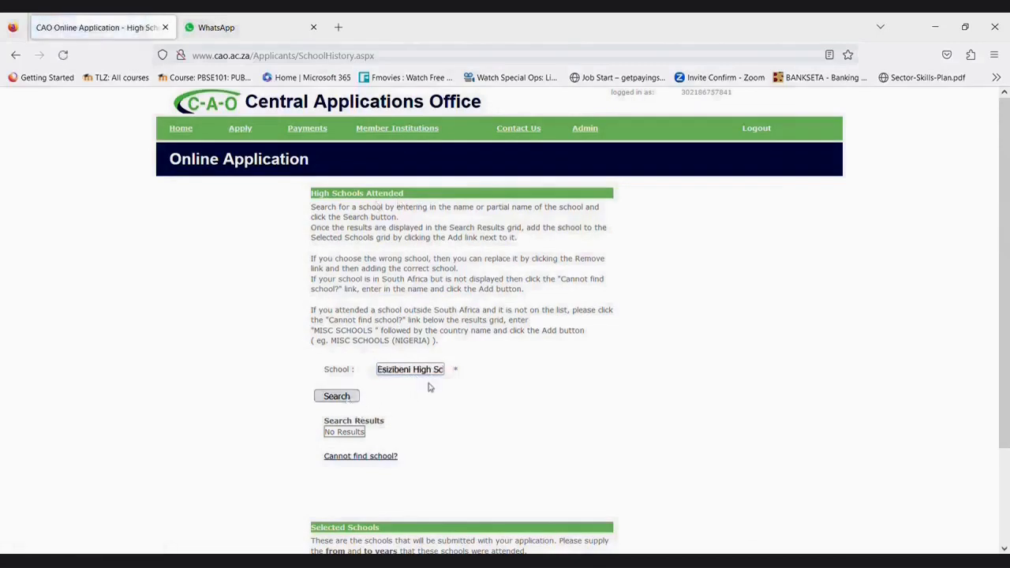
left_click(346, 397)
left_click(424, 377)
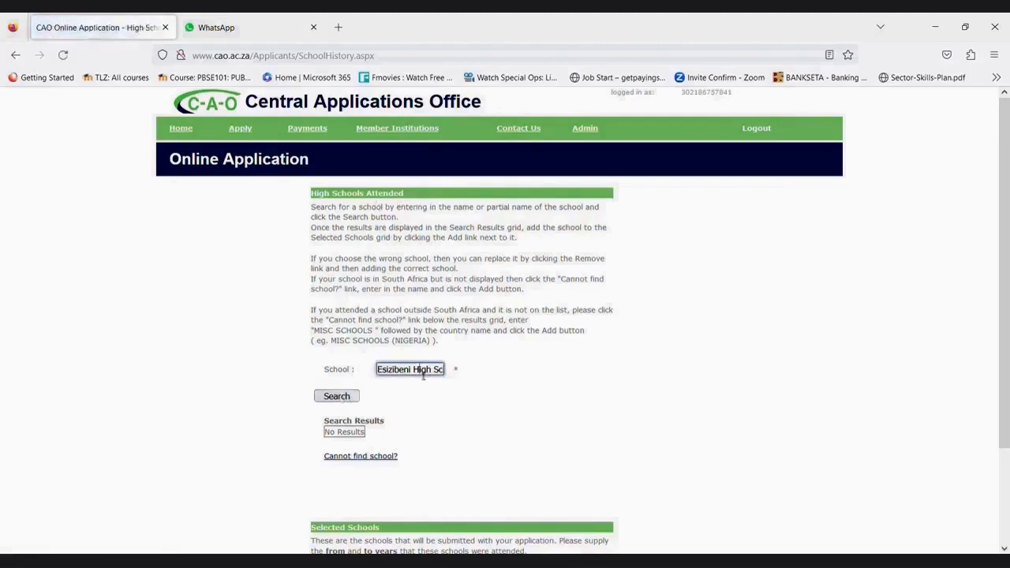
key("End")
left_click(437, 412)
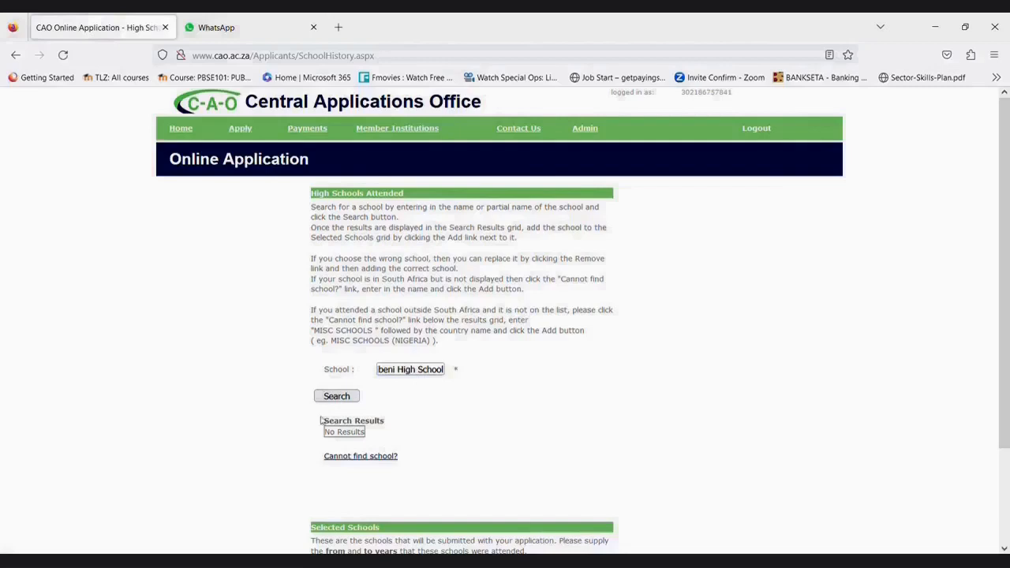
scroll(354, 426, "down", 3)
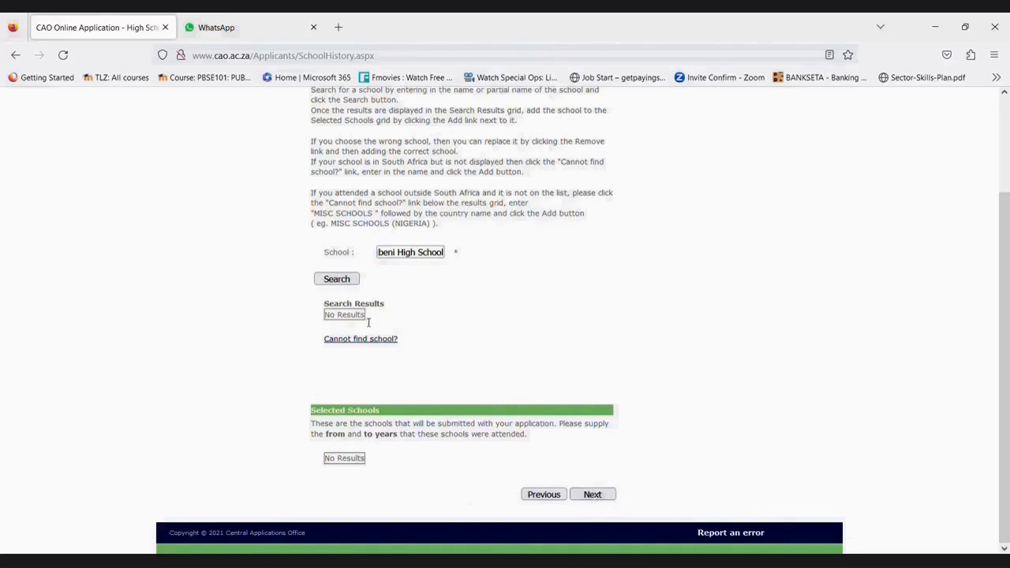
left_click(416, 253)
scroll(426, 262, "up", 2)
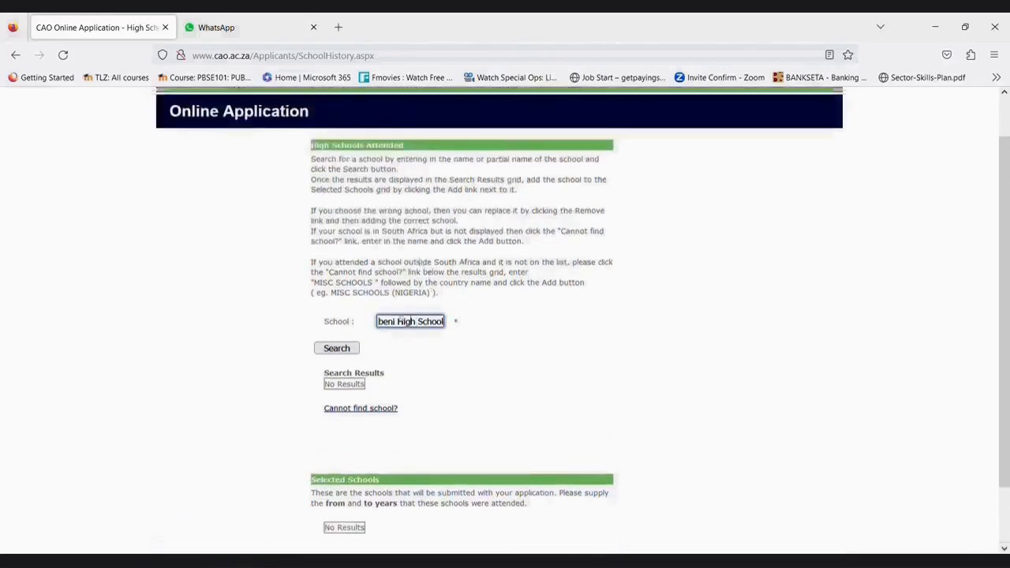
left_click_drag(400, 322, 477, 326)
key("BackSpace")
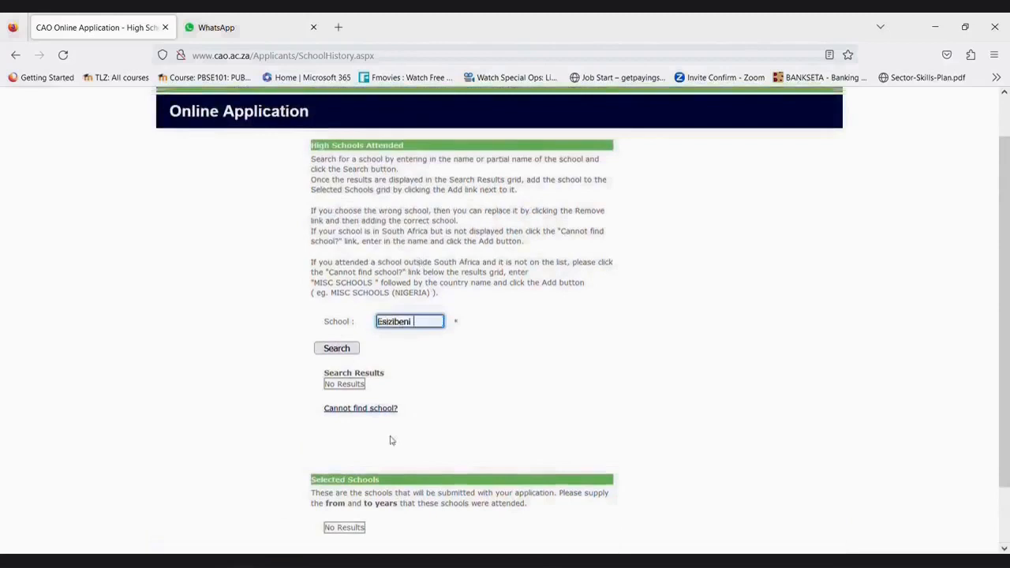
key("ctrl+z")
left_click(574, 367)
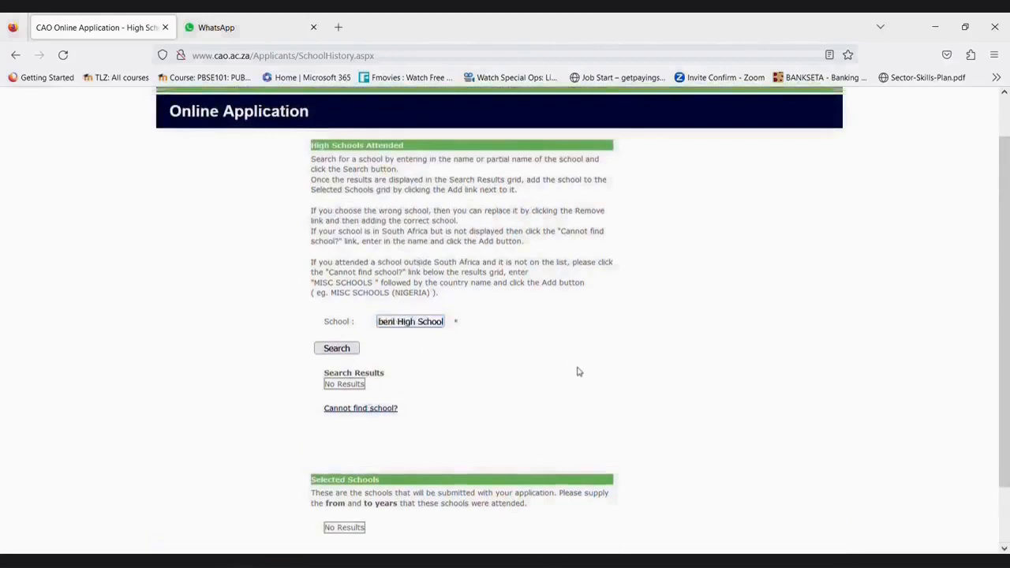
Replace the school search text with "Esizibeni Sivananda Comprehensive High School"
left_click(430, 323)
left_click_drag(397, 323, 597, 333)
key("BackSpace")
left_click_drag(432, 325, 352, 340)
key("BackSpace")
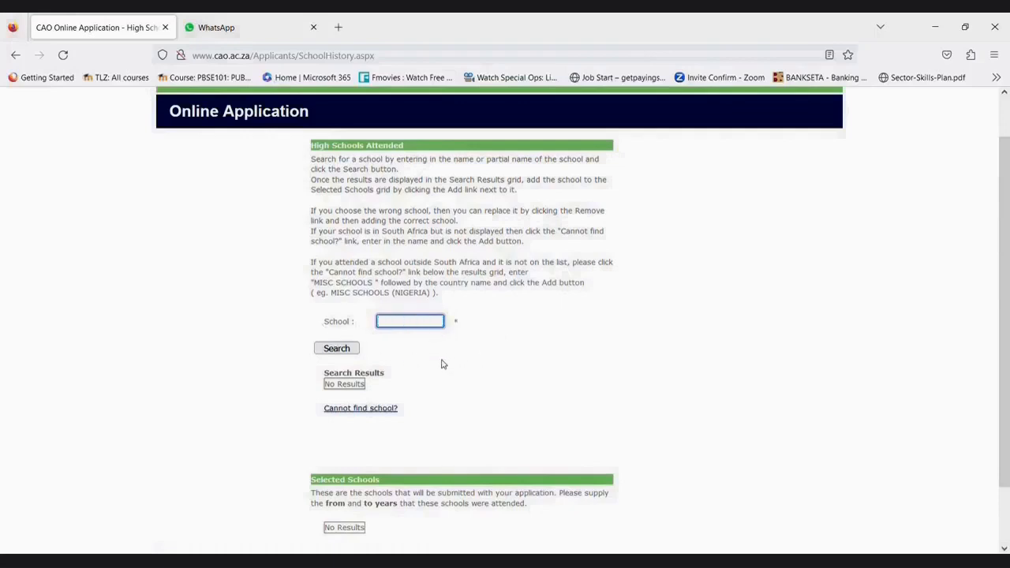
type("Esizibeni Sivananda Compre")
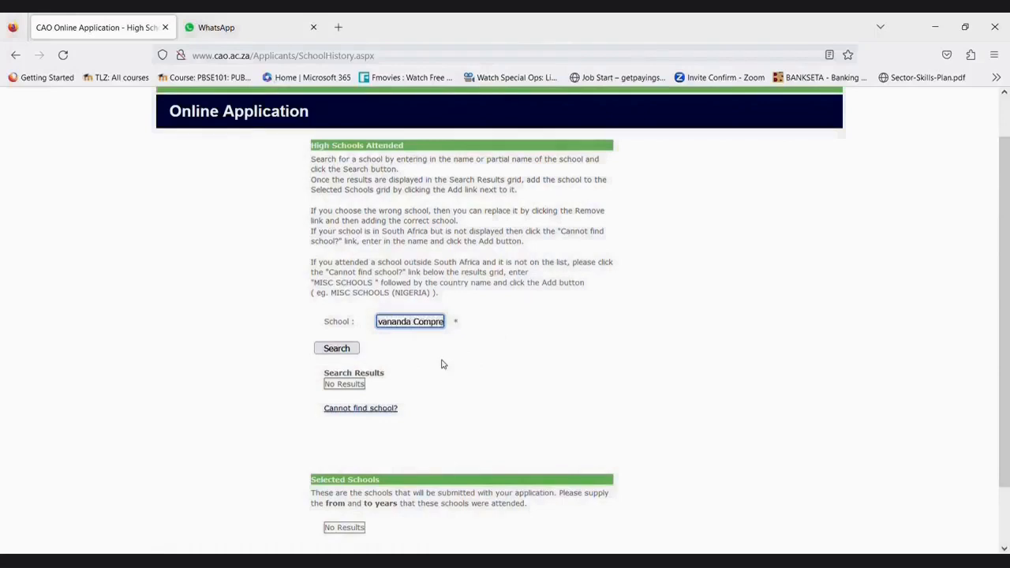
type("hensive High School")
Open the manual entry for an unlisted school, copy the school name from the search into it and set the province to KWAZULU-NATAL
left_click(355, 408)
scroll(550, 419, "down", 2)
left_click(445, 424)
left_click_drag(406, 253, 286, 267)
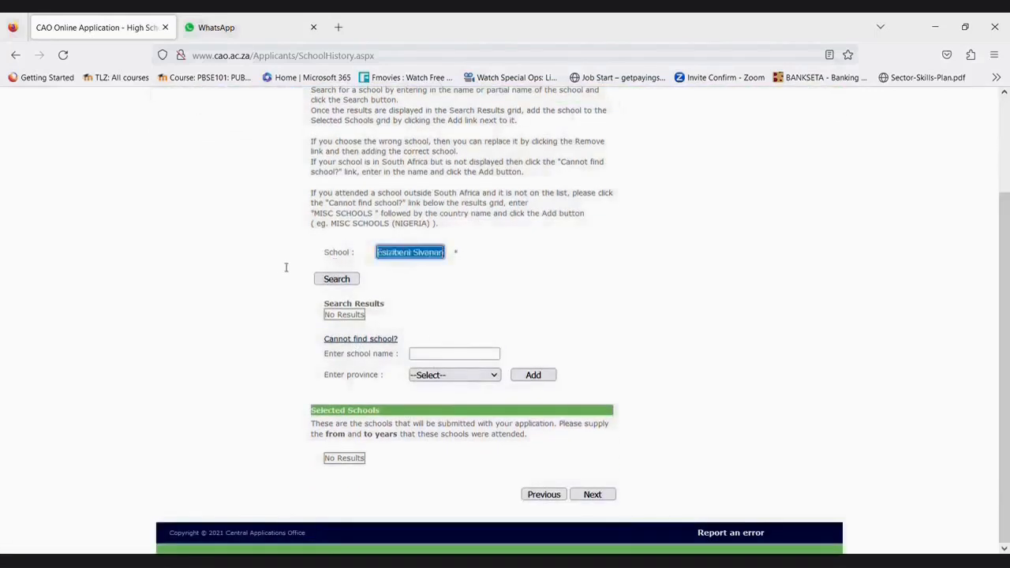
left_click(450, 355)
key("ctrl+v")
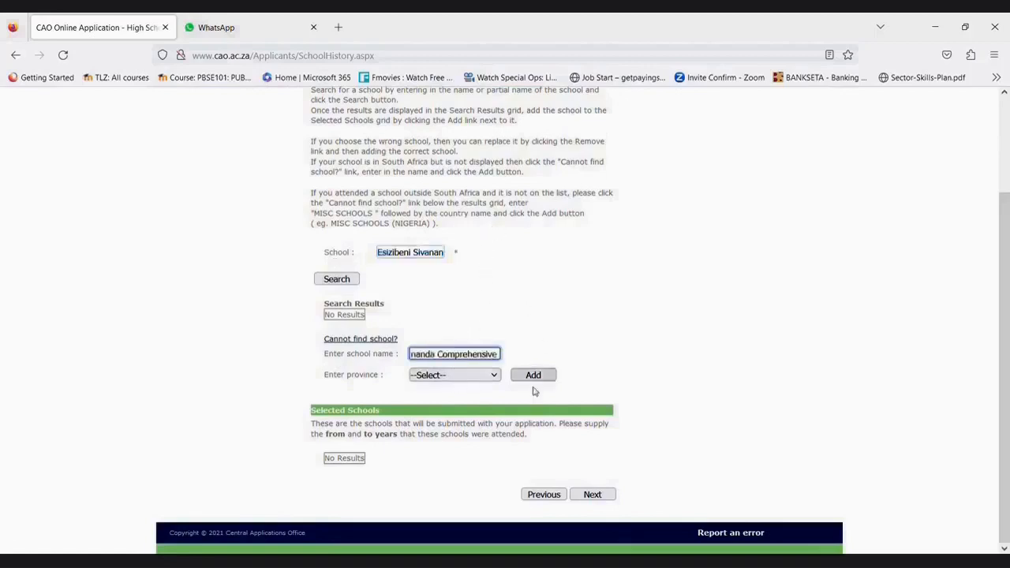
left_click(377, 375)
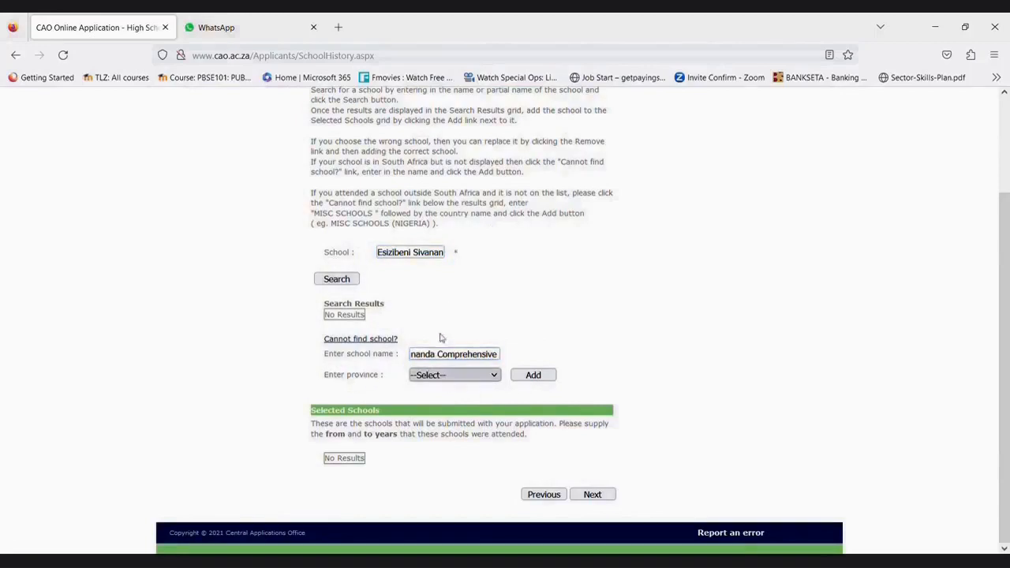
left_click(449, 235)
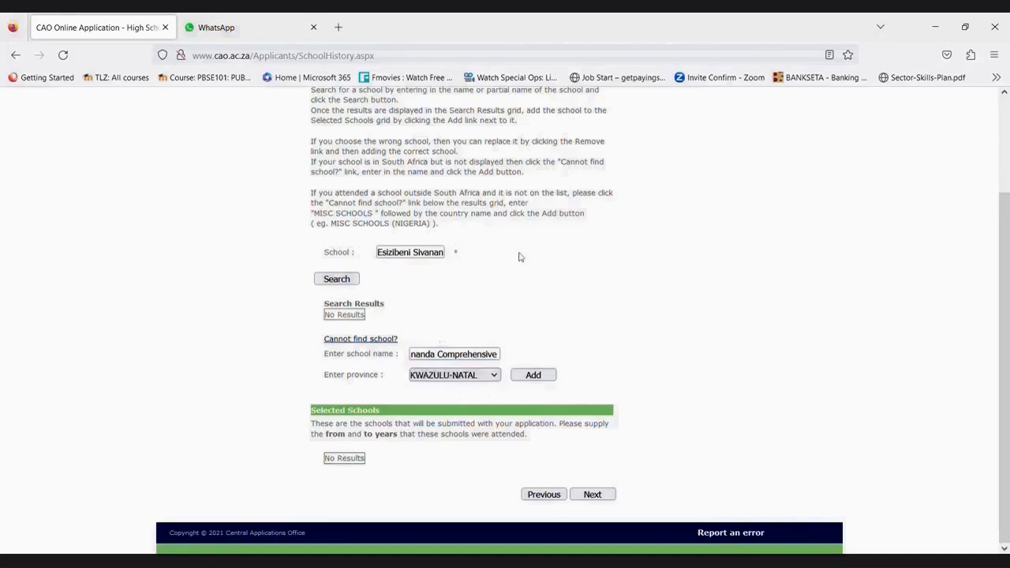
Add the entered school to the selected schools, with From Year 2019 and To Year 2012, and try to continue
left_click(536, 375)
scroll(620, 340, "down", 3)
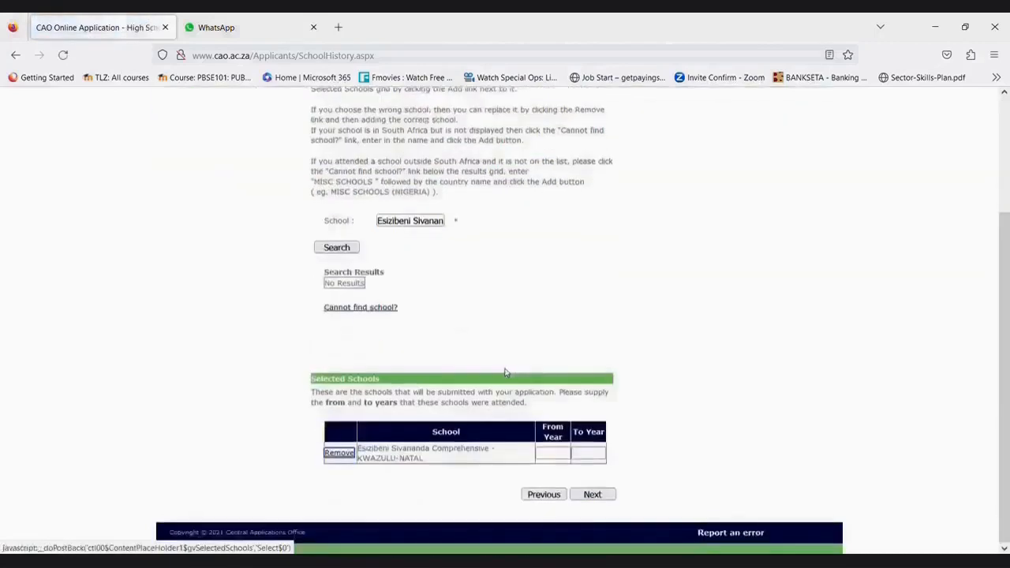
left_click(565, 455)
type("2019")
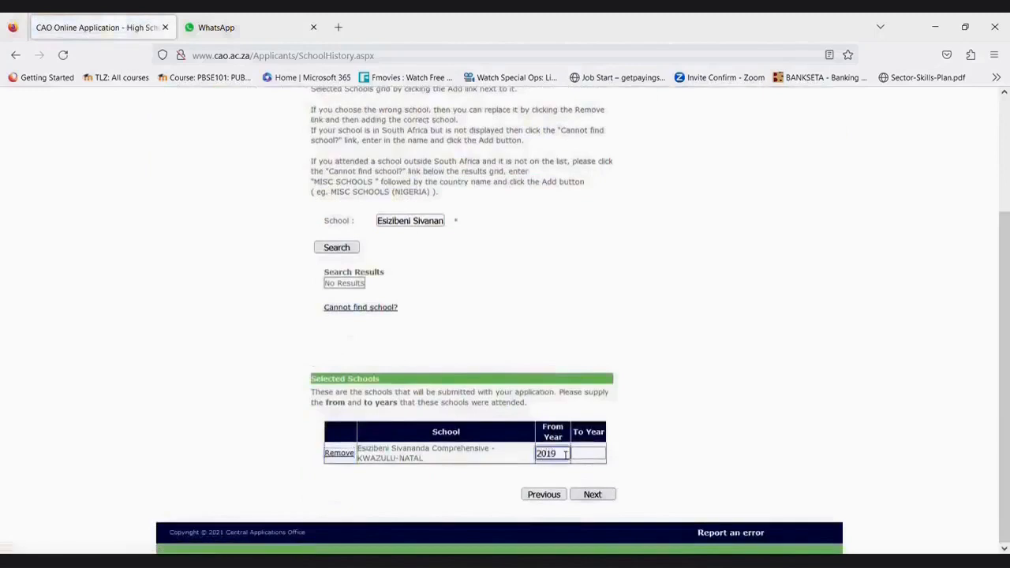
left_click(597, 460)
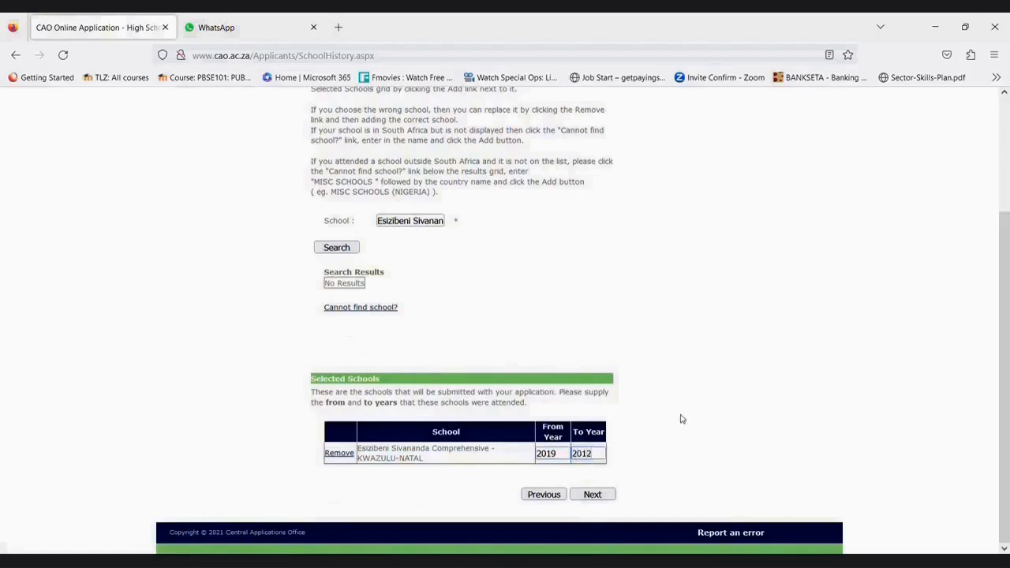
left_click(592, 494)
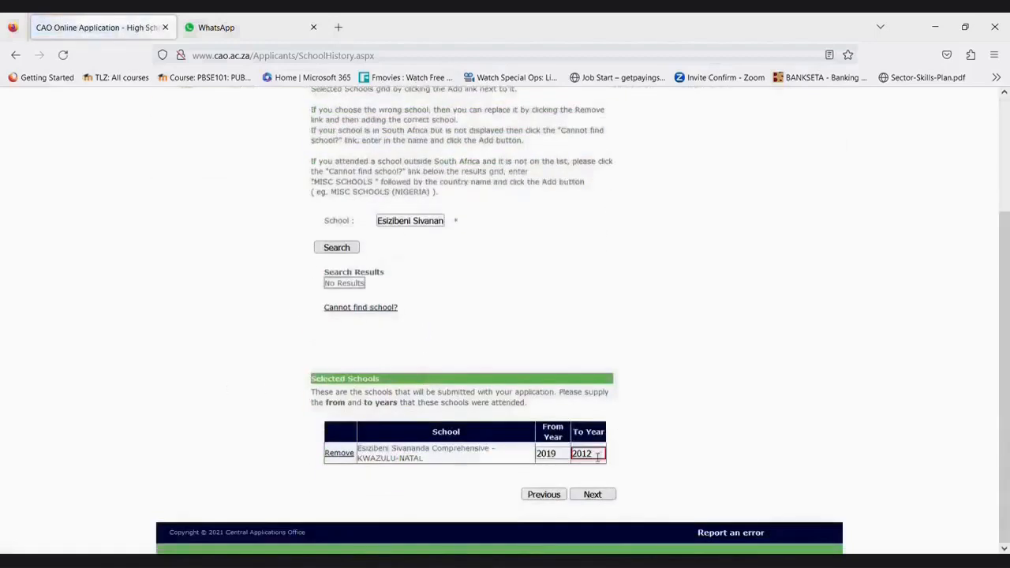
Correct the school's From Year to a year starting with 200 and continue to the school examination details
left_click(599, 457)
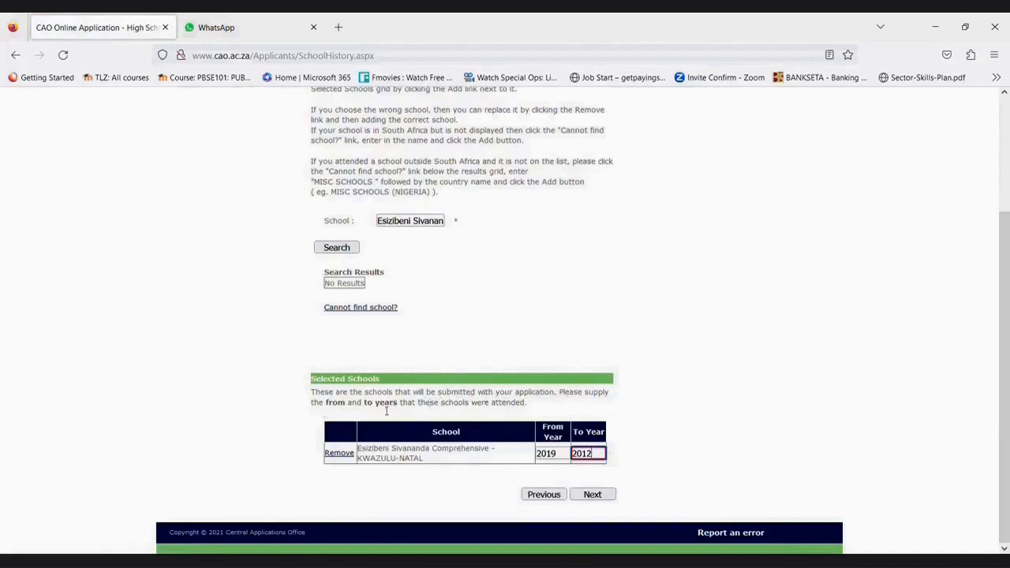
left_click(560, 457)
type("0")
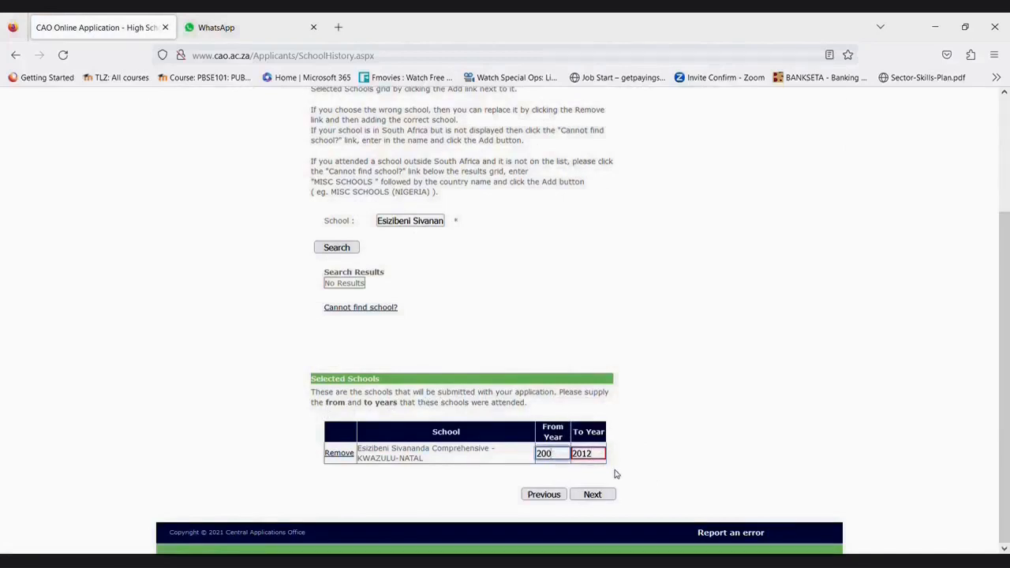
left_click(592, 495)
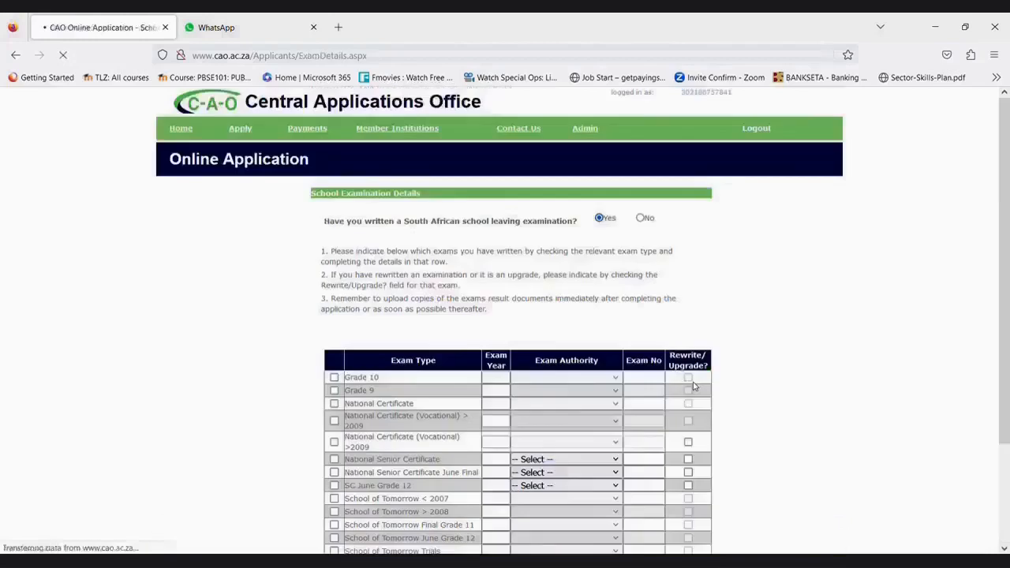
Look through the instructions and the exam types listed in the school examination details
scroll(508, 405, "down", 2)
scroll(452, 422, "up", 2)
scroll(462, 408, "down", 1)
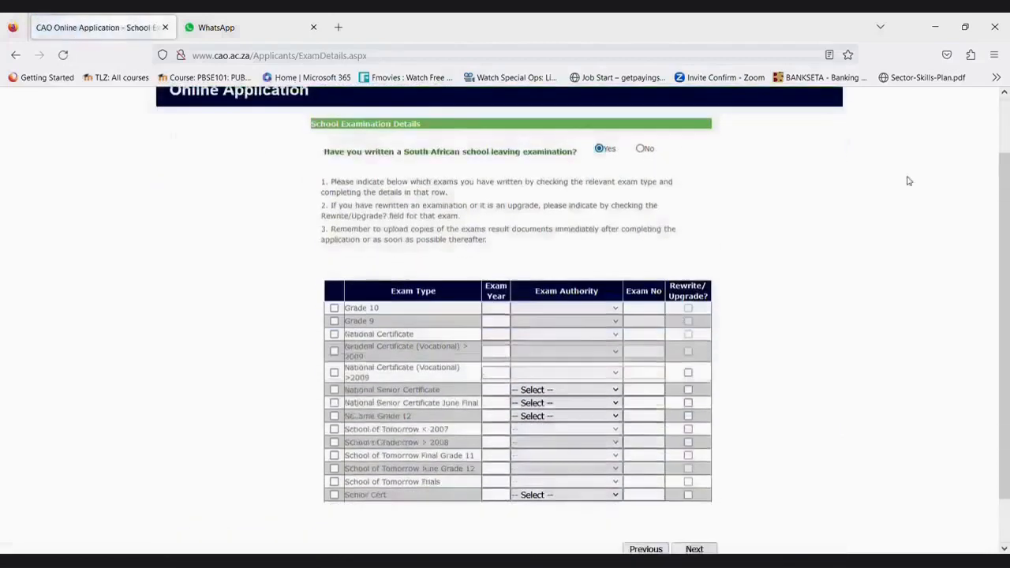
scroll(336, 227, "up", 2)
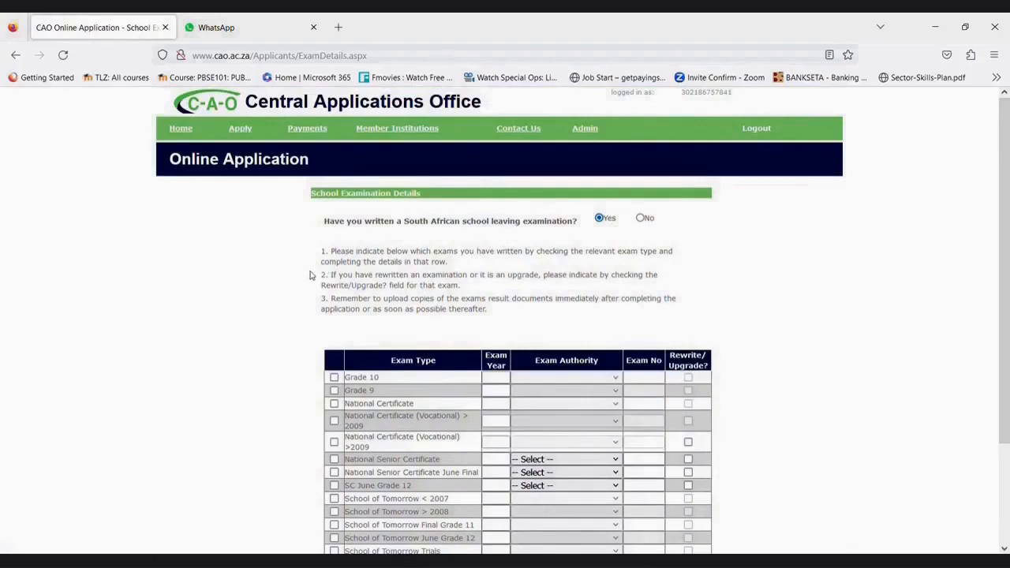
scroll(312, 275, "down", 3)
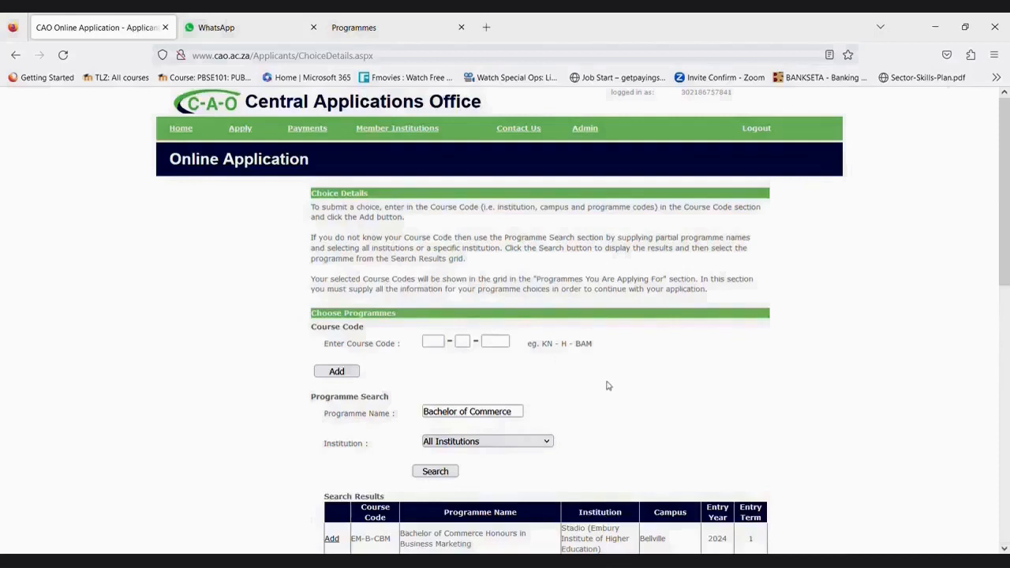
Search the programmes for "Bachelor of Commerce" at the University of KwaZulu-Natal
scroll(399, 338, "down", 2)
scroll(485, 355, "down", 4)
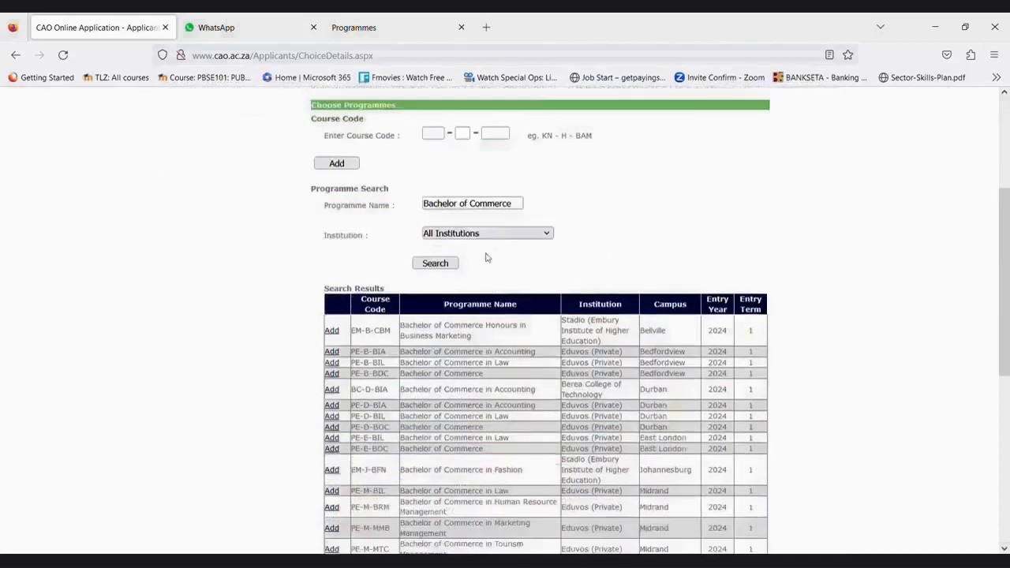
left_click_drag(518, 206, 411, 210)
key("ctrl+c")
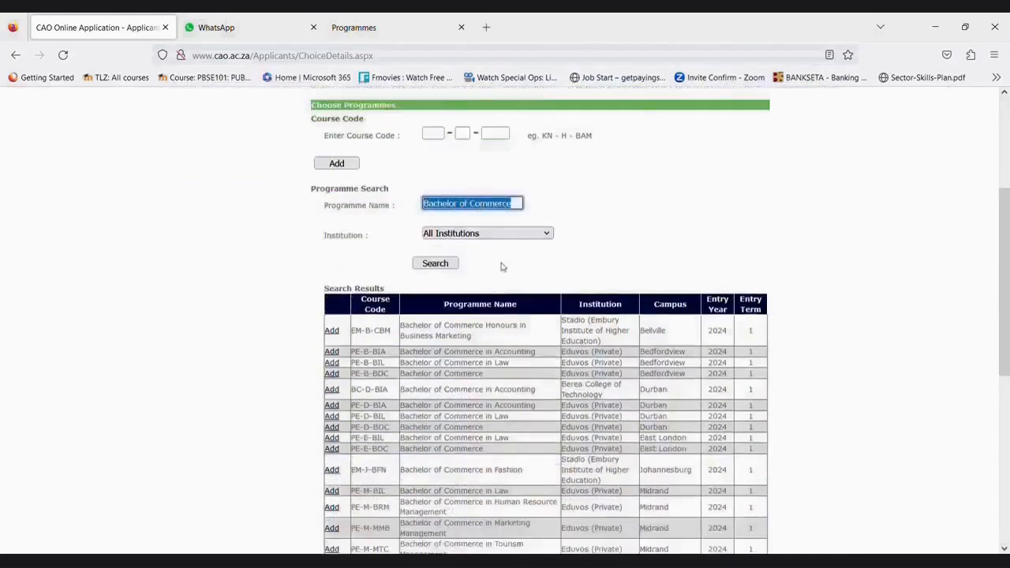
key("BackSpace")
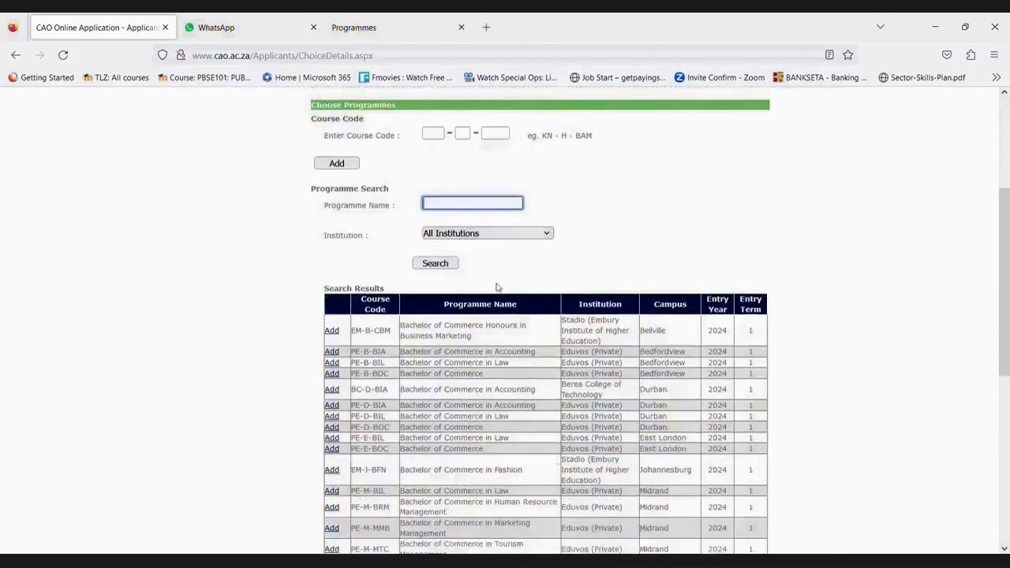
key("ctrl+v")
left_click(563, 207)
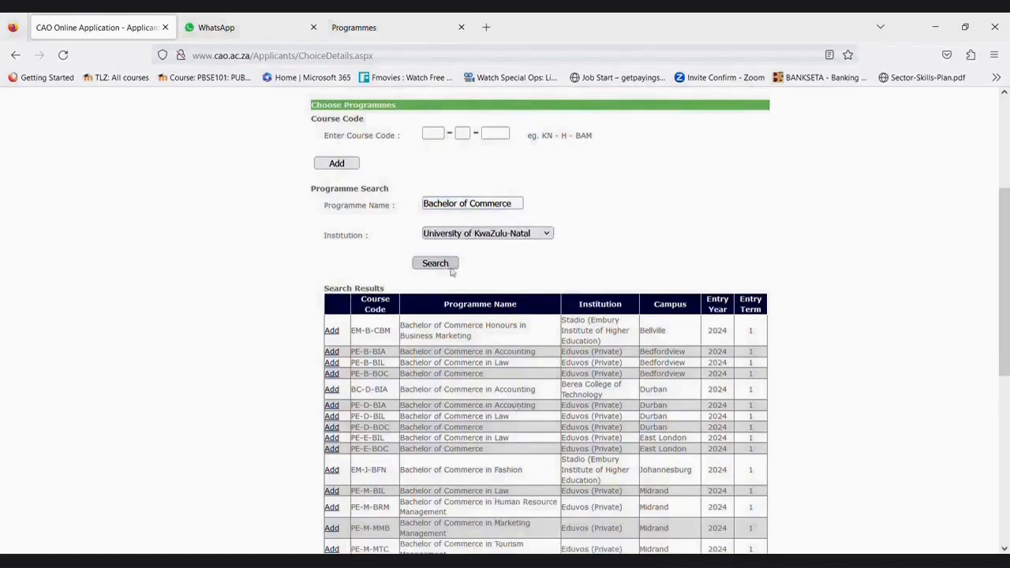
left_click(436, 266)
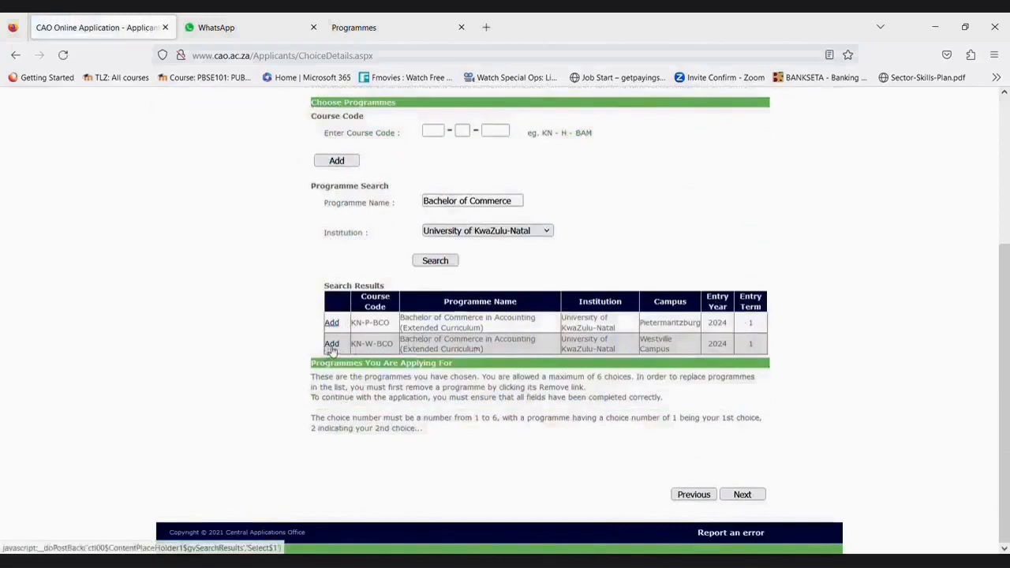
Add the Bachelor of Commerce in Accounting (Extended Curriculum) at both Pietermaritzburg and Westville Campus to the programme choices
left_click(332, 323)
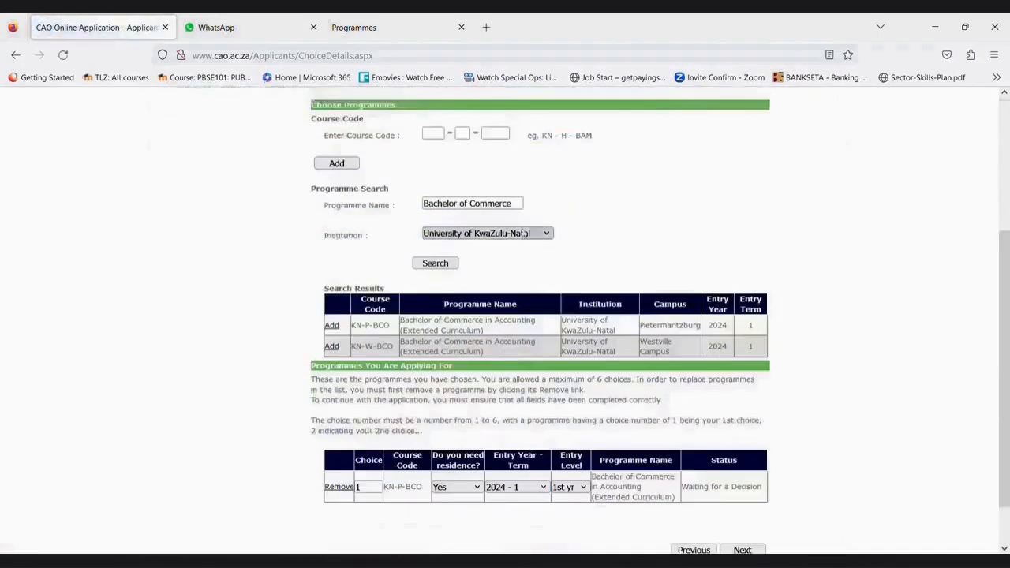
left_click_drag(518, 204, 455, 206)
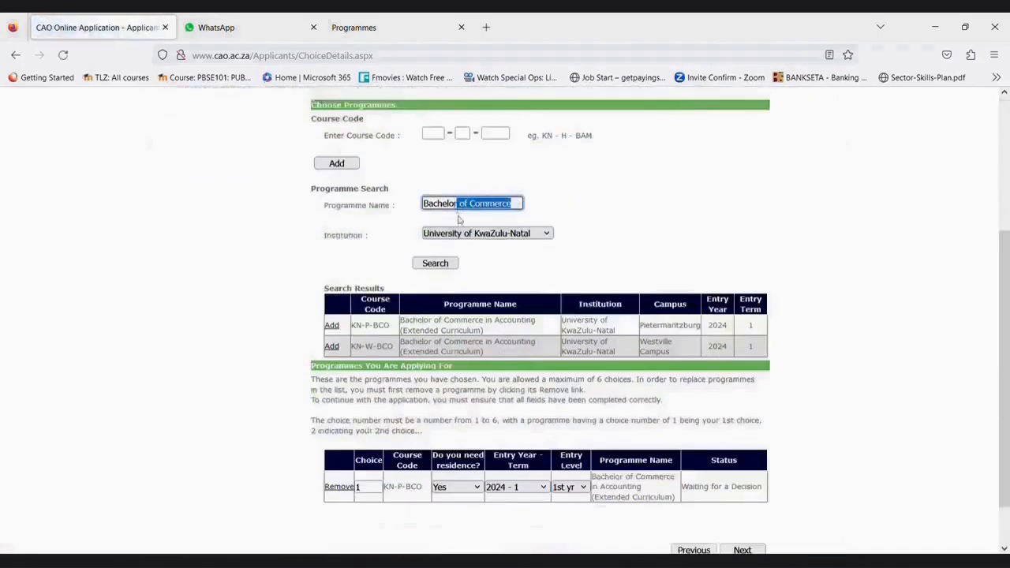
scroll(336, 297, "down", 1)
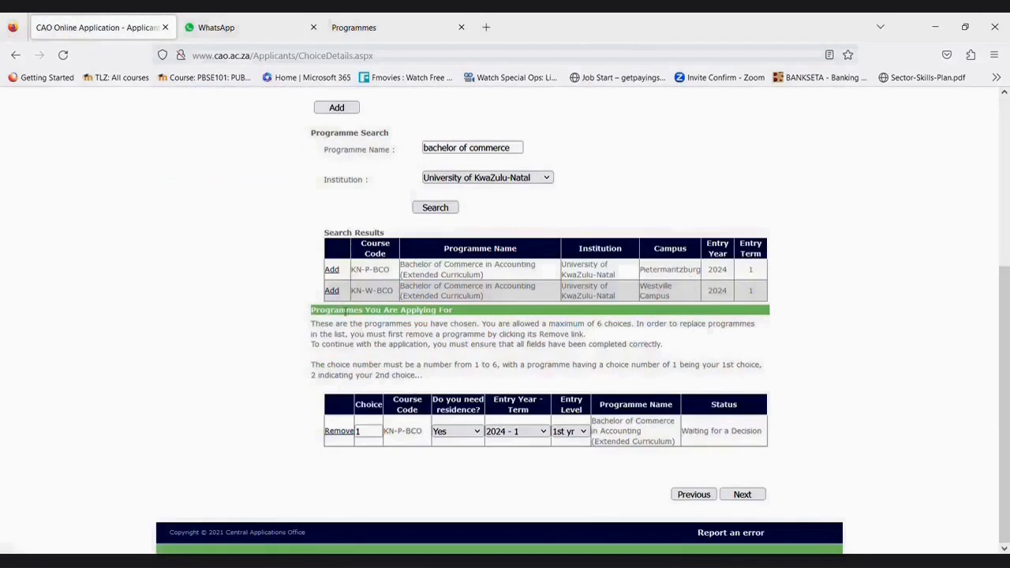
left_click(332, 290)
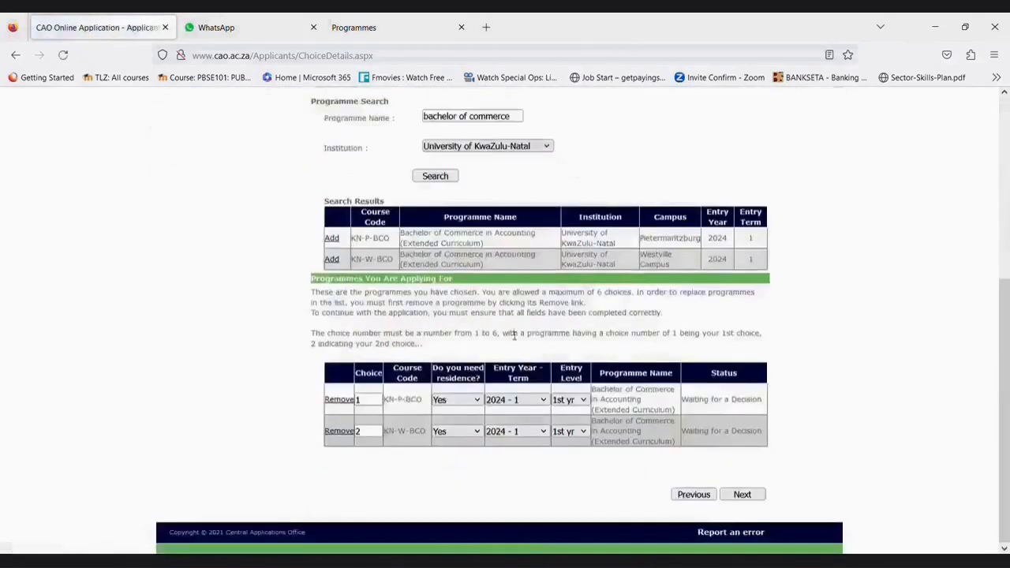
Search the University of KwaZulu-Natal programmes for "accounting"
scroll(514, 336, "up", 3)
left_click_drag(516, 256, 212, 240)
key("BackSpace")
type("accounting")
key("Return")
scroll(510, 330, "down", 1)
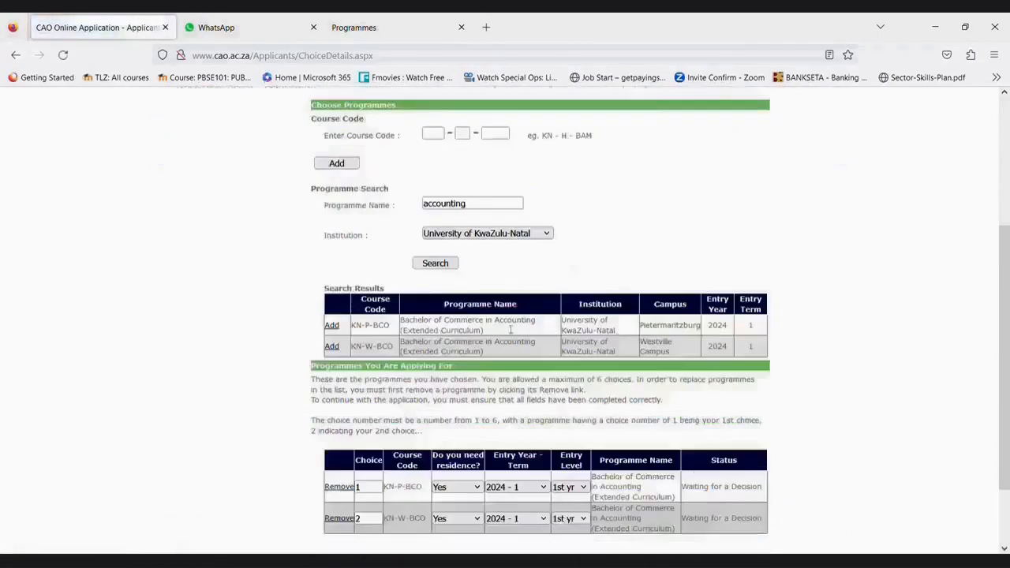
scroll(510, 330, "down", 1)
left_click(444, 197)
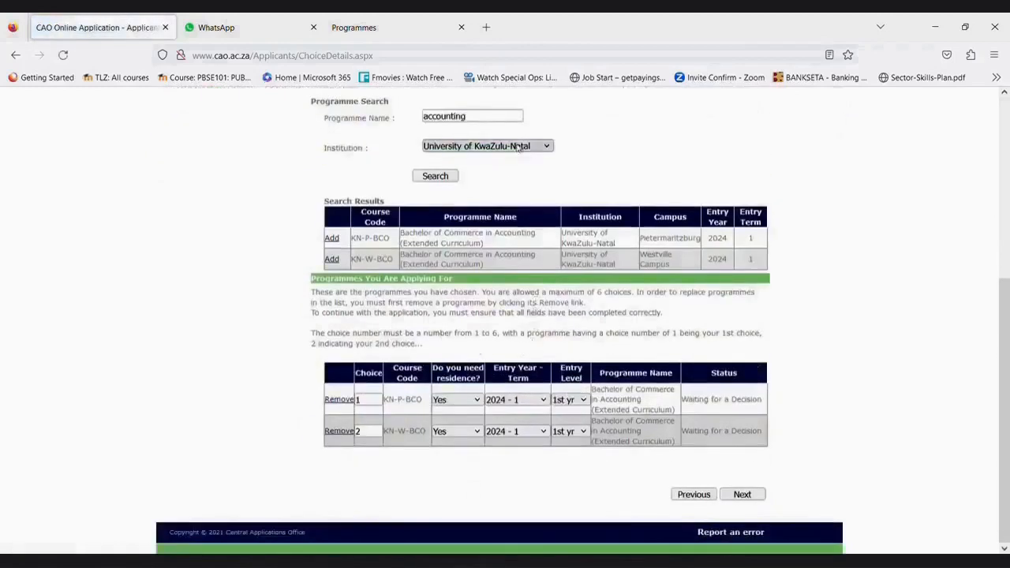
Search for accounting at Durban University of Technology and add the Diploma in Accounting (4 Year Foundation Programme)
key("d")
left_click(418, 176)
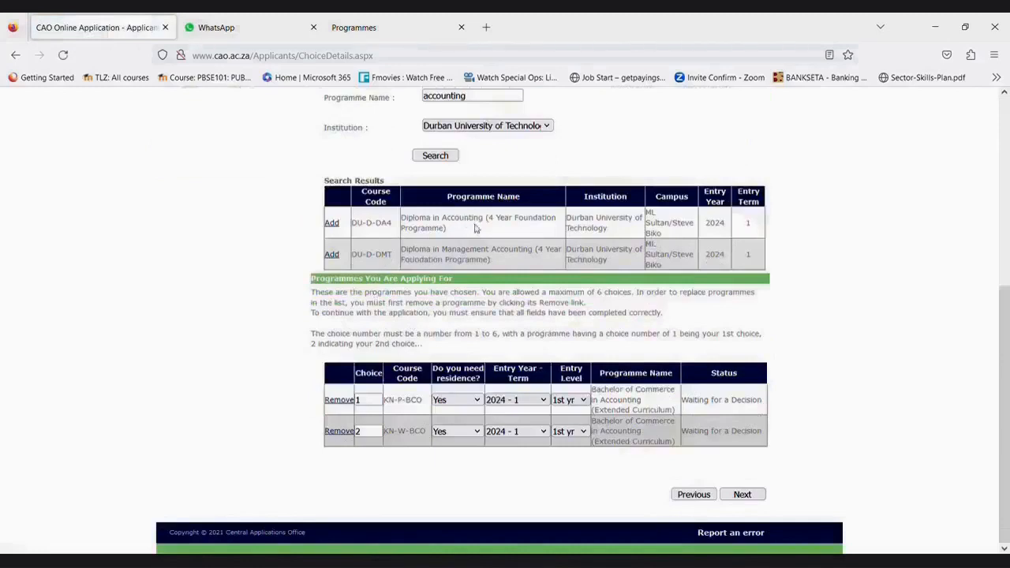
left_click(331, 224)
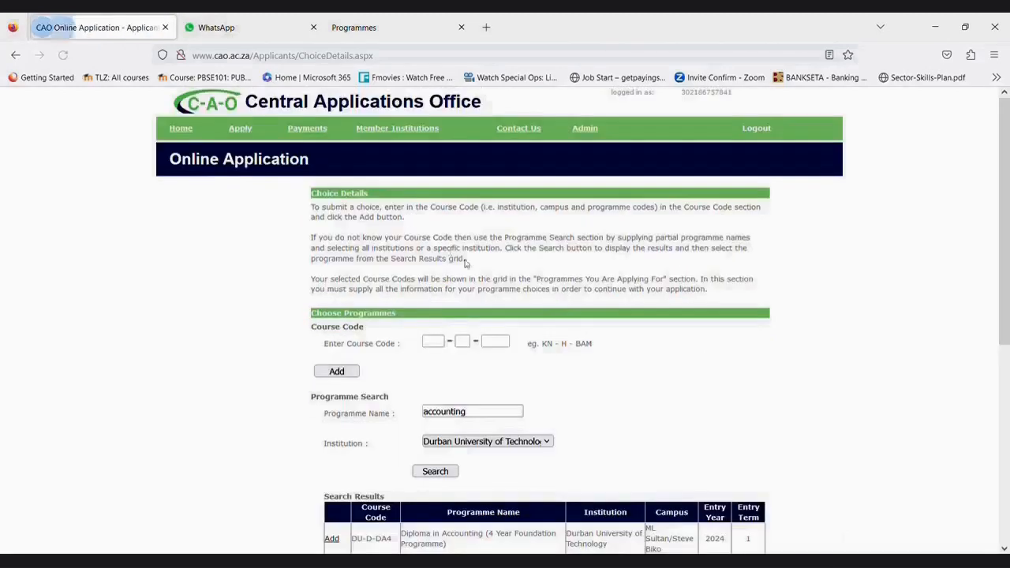
Search the Durban University of Technology programmes for "siupply chain"
scroll(543, 302, "down", 4)
scroll(479, 232, "up", 1)
left_click_drag(493, 205, 353, 216)
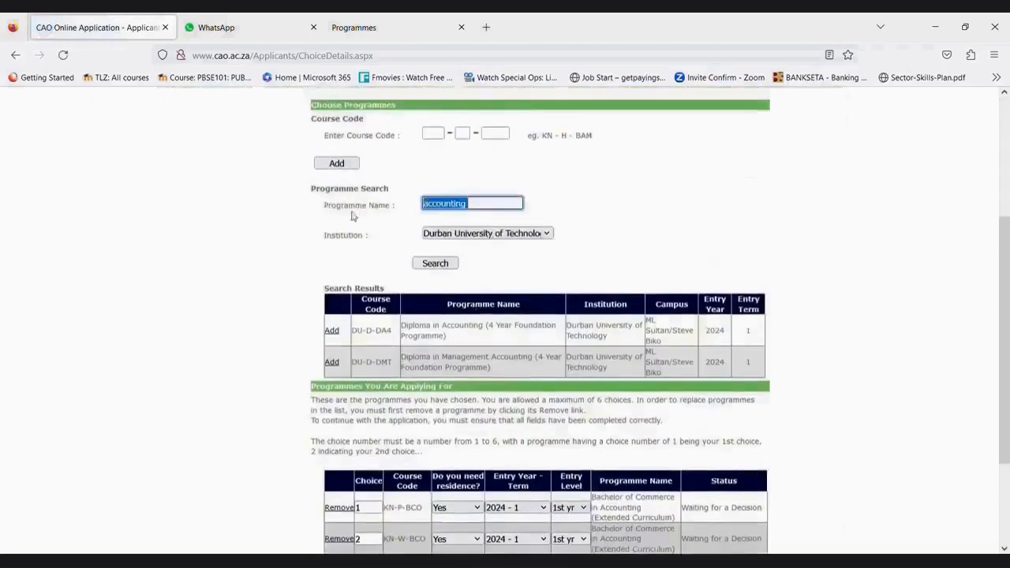
key("BackSpace")
type("siupply chain")
left_click(434, 263)
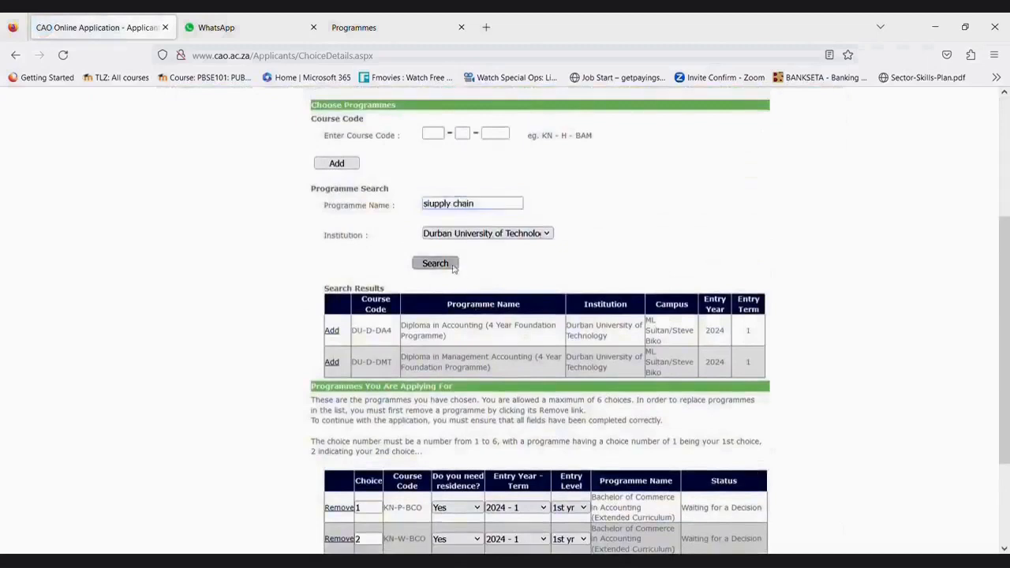
scroll(380, 363, "down", 4)
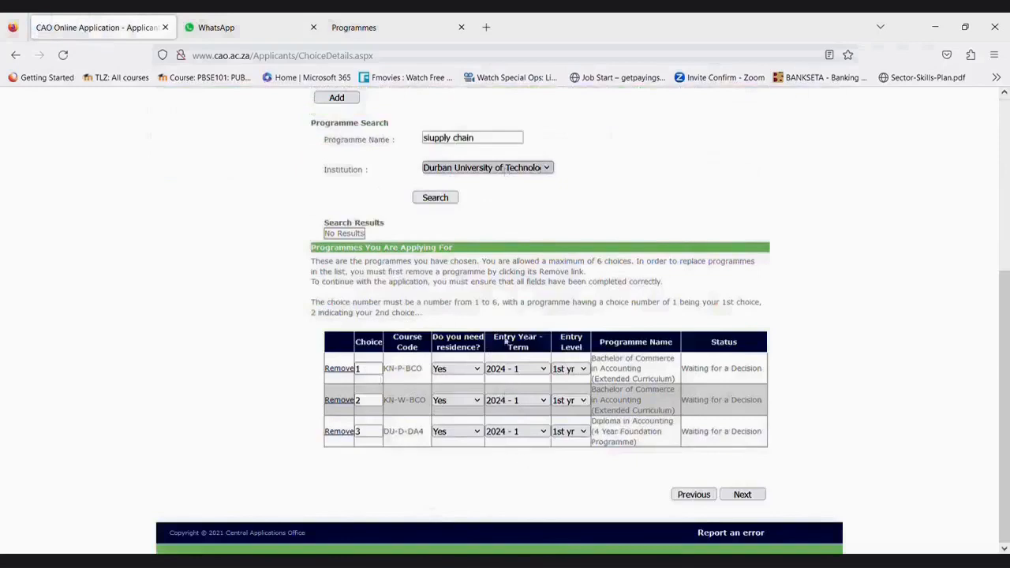
Repeat the "siupply chain" programme search with the institution set to University of KwaZulu-Natal
left_click(536, 452)
left_click(435, 198)
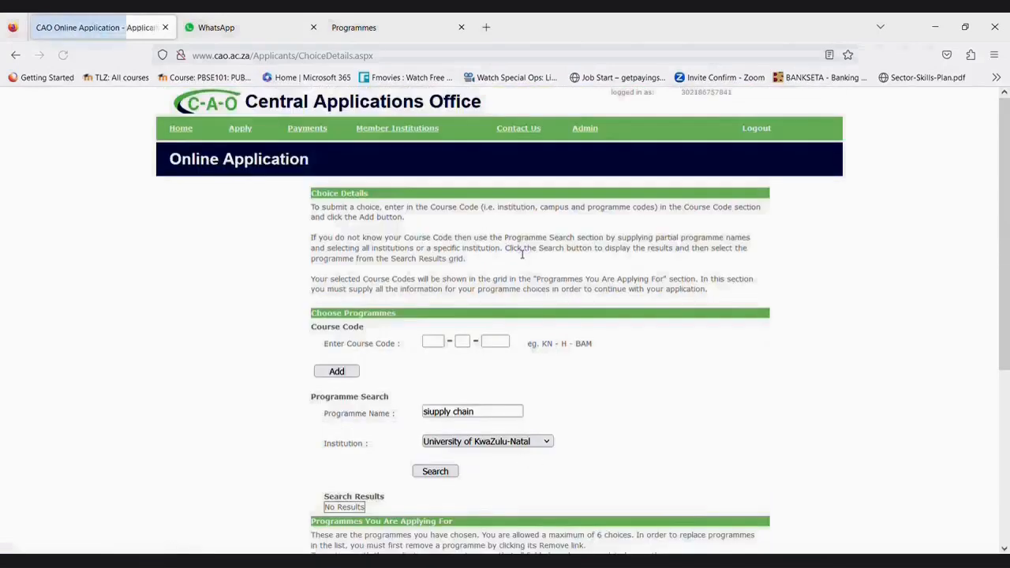
scroll(553, 377, "down", 3)
scroll(260, 374, "down", 2)
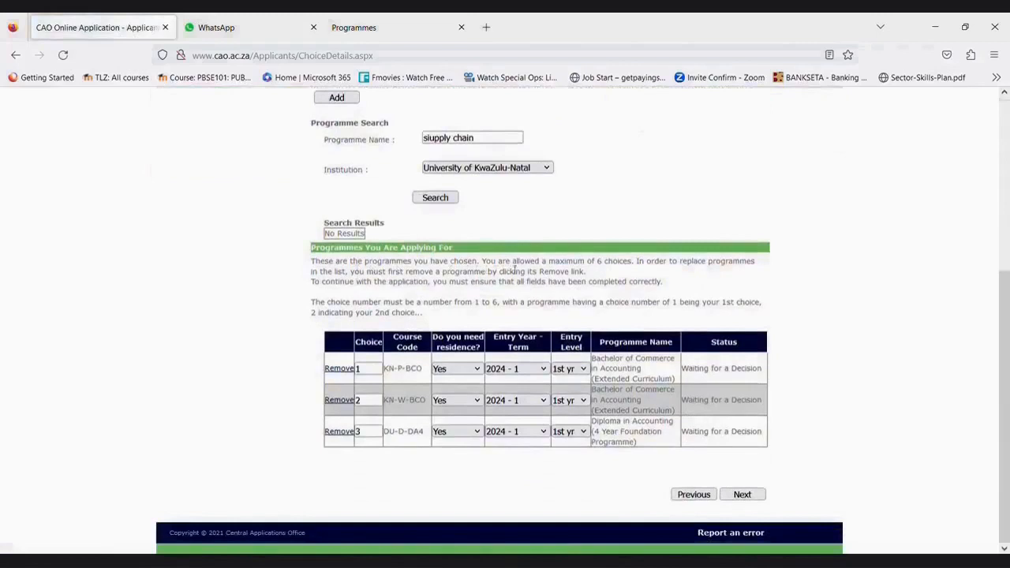
Search the University of KwaZulu-Natal programmes for "human resources"
scroll(389, 346, "up", 3)
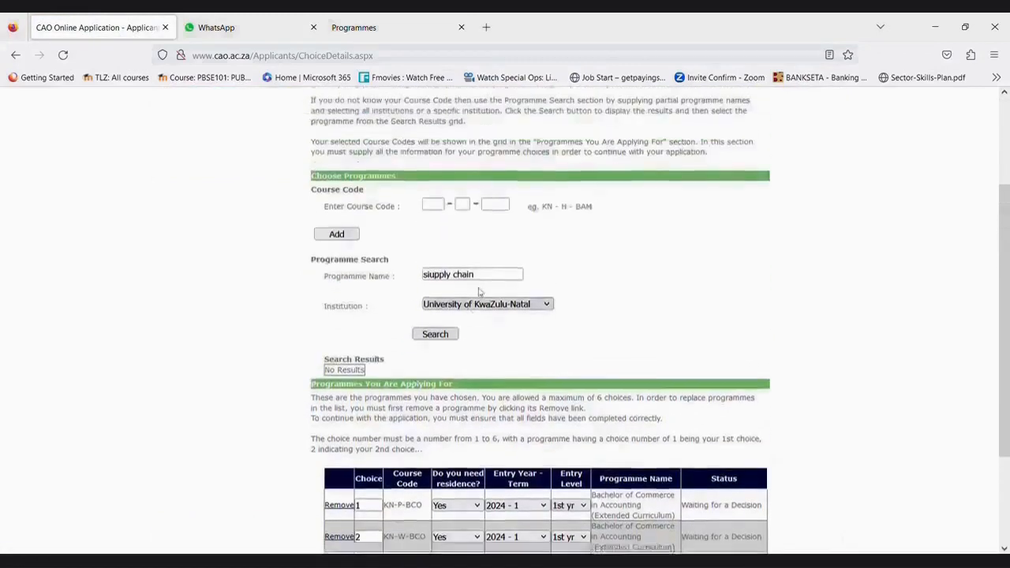
left_click_drag(491, 271, 254, 277)
left_click_drag(513, 282, 403, 285)
left_click(586, 273)
left_click_drag(502, 278, 354, 279)
key("BackSpace")
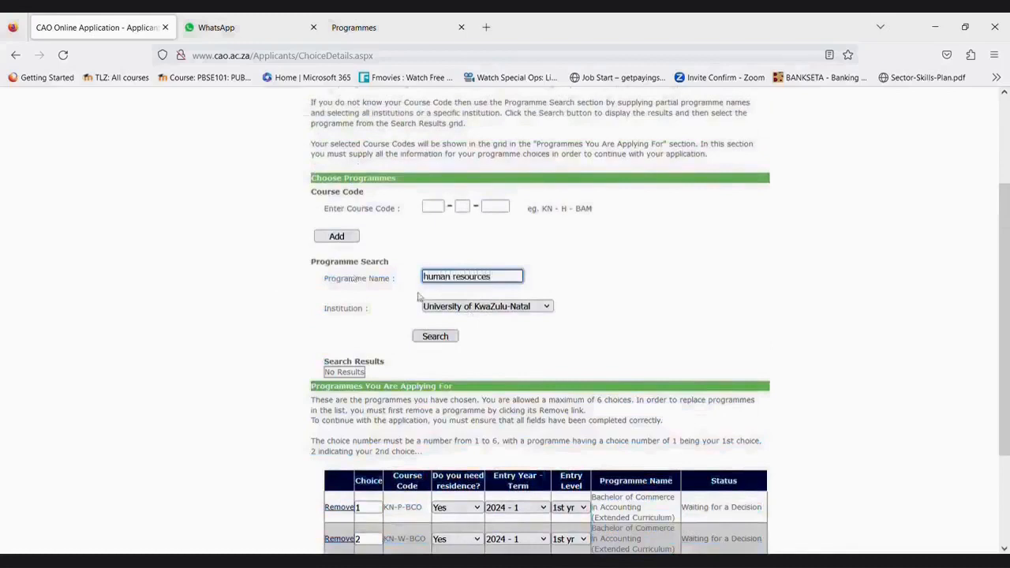
left_click(503, 309)
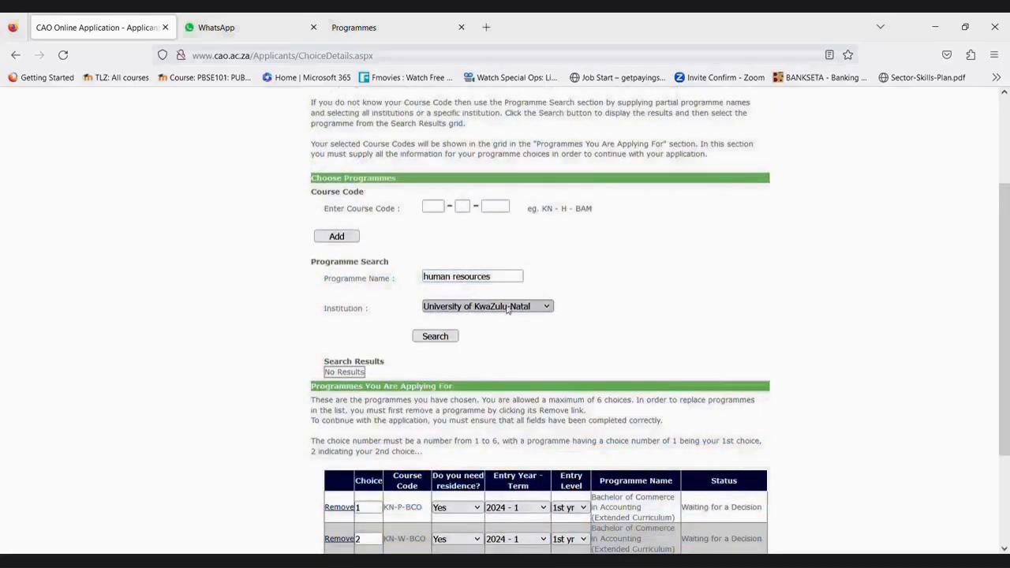
left_click(435, 336)
scroll(426, 363, "down", 5)
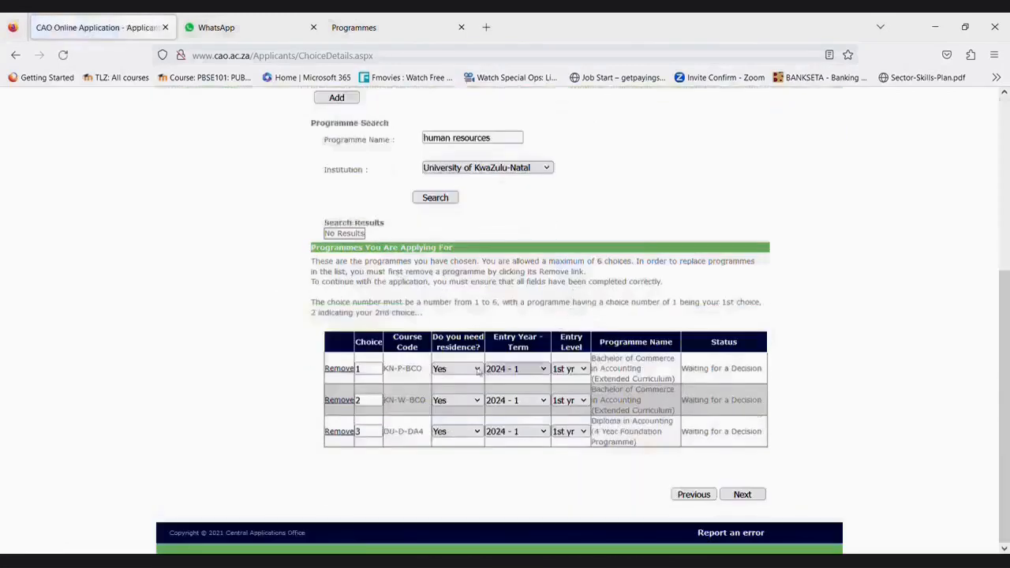
Search the University of KwaZulu-Natal programmes for "Humanities"
scroll(442, 201, "up", 3)
left_click_drag(510, 277, 380, 303)
key("BackSpace")
type("Humanities")
key("Return")
scroll(437, 376, "down", 3)
left_click(441, 335)
scroll(474, 333, "down", 5)
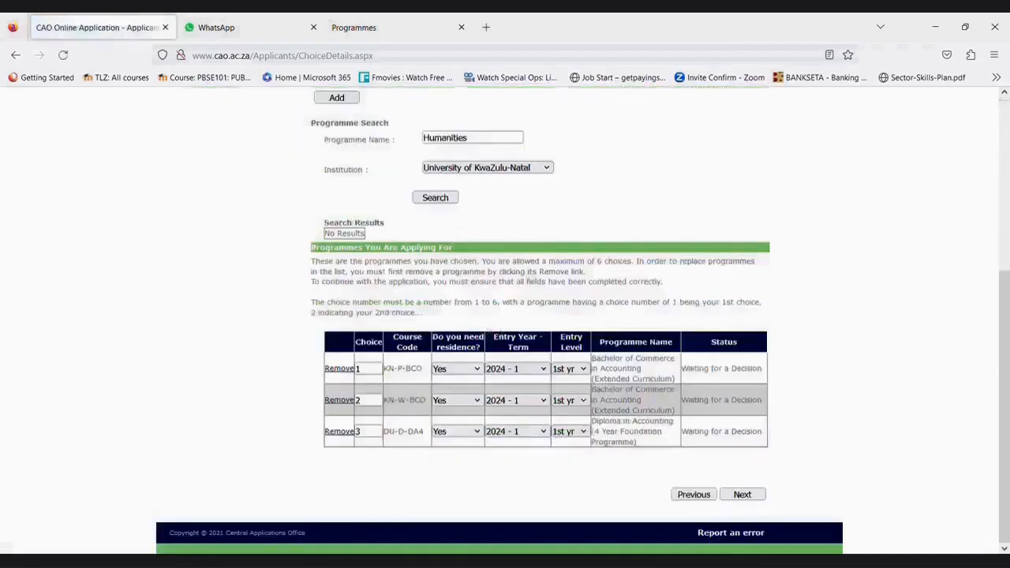
Search the University of KwaZulu-Natal programmes for "social ciences"
left_click(514, 172)
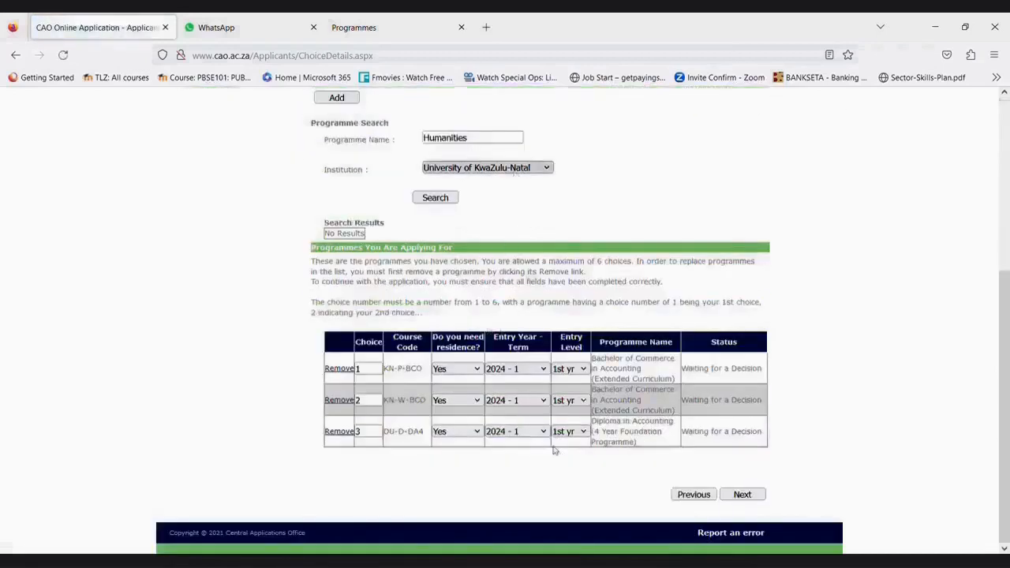
left_click_drag(512, 138, 337, 164)
key("BackSpace")
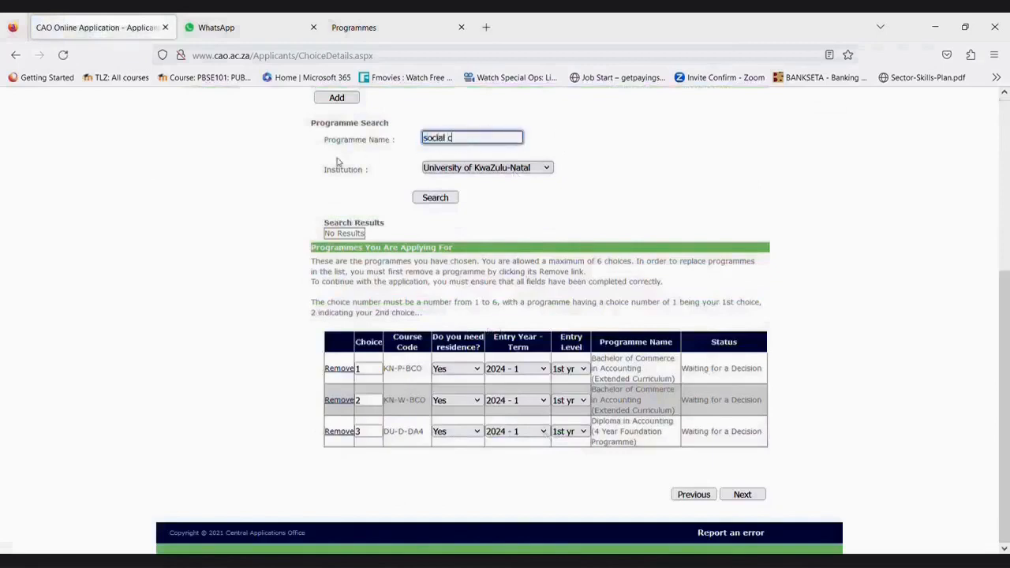
type("social ciences")
key("Return")
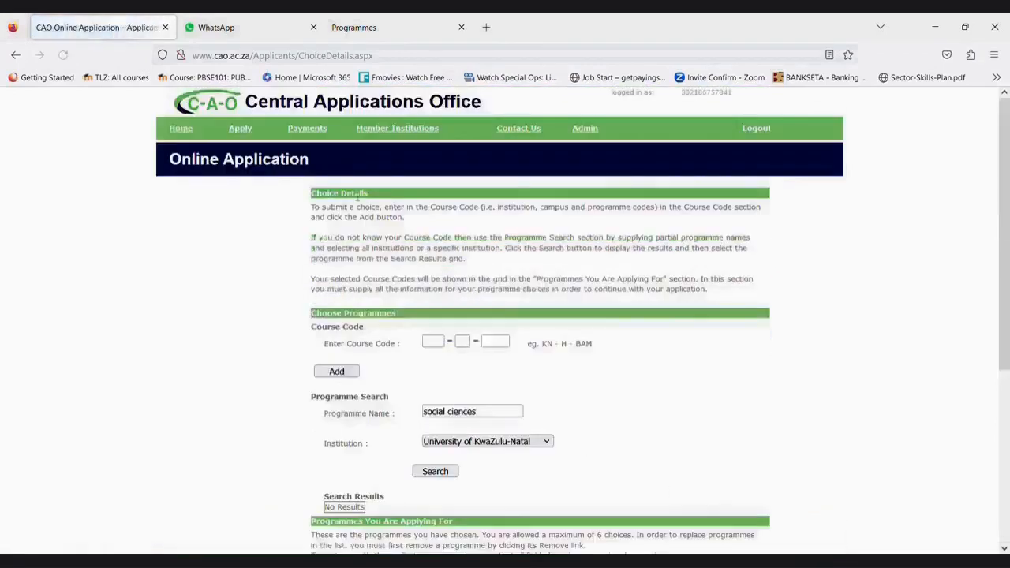
Correct the programme search term to "social sciences" and repeat the search at University of KwaZulu-Natal
left_click(447, 411)
type("s")
scroll(473, 395, "down", 3)
left_click(436, 264)
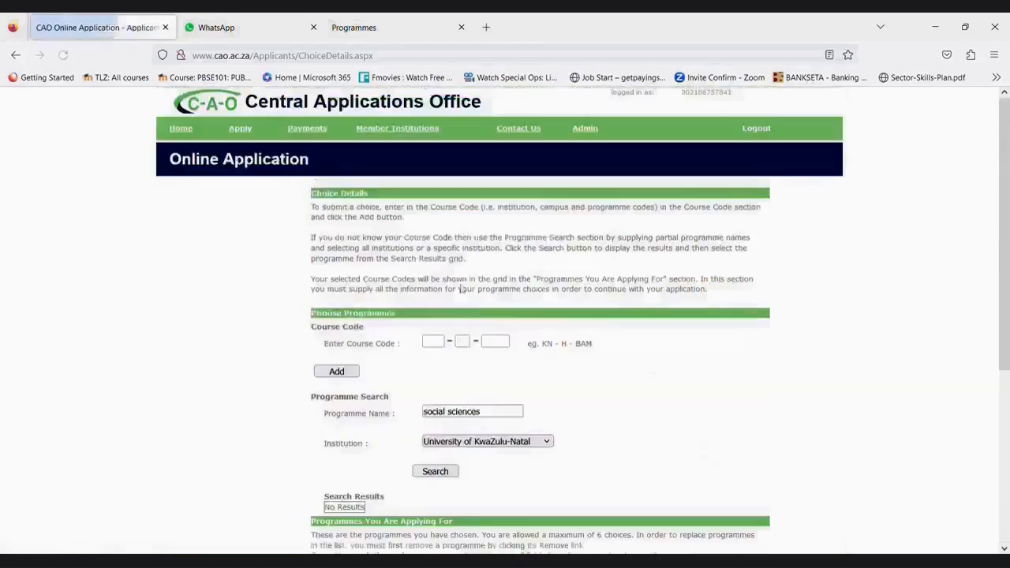
scroll(378, 354, "down", 4)
scroll(477, 230, "up", 2)
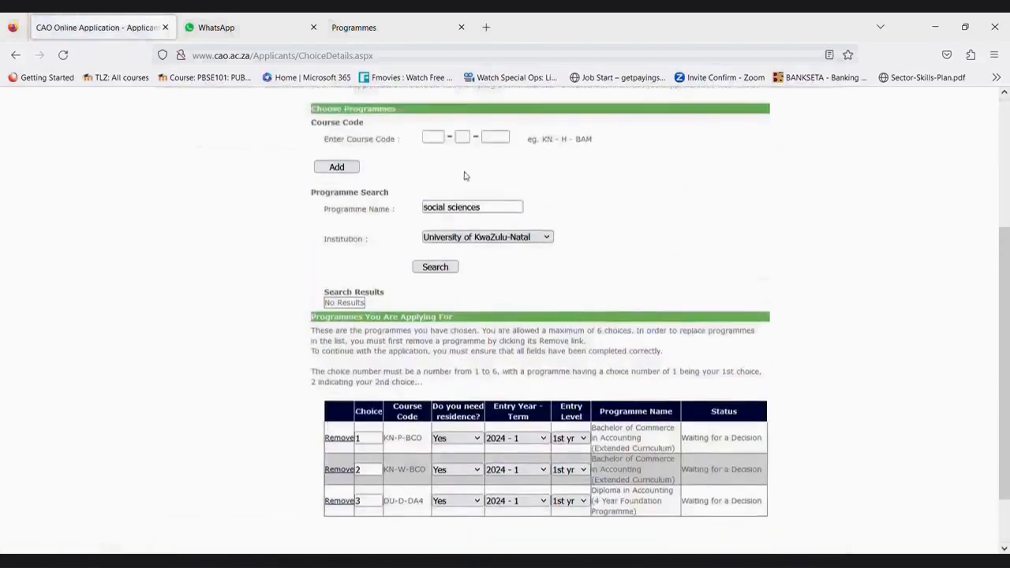
Search the University of KwaZulu-Natal programmes for "barchelor of social science"
left_click_drag(497, 211, 321, 202)
key("BackSpace")
type("barchelor of social")
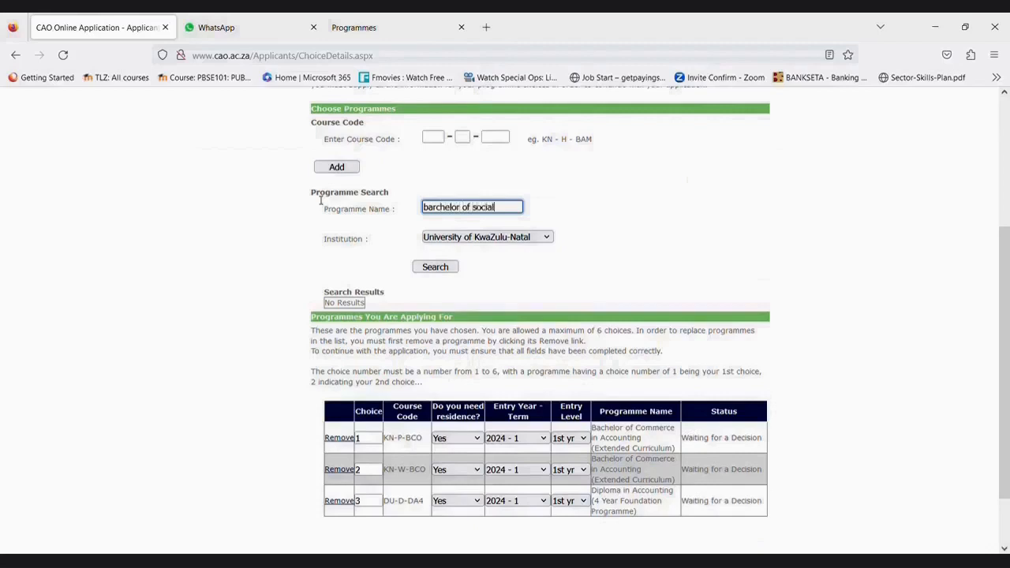
type("nce")
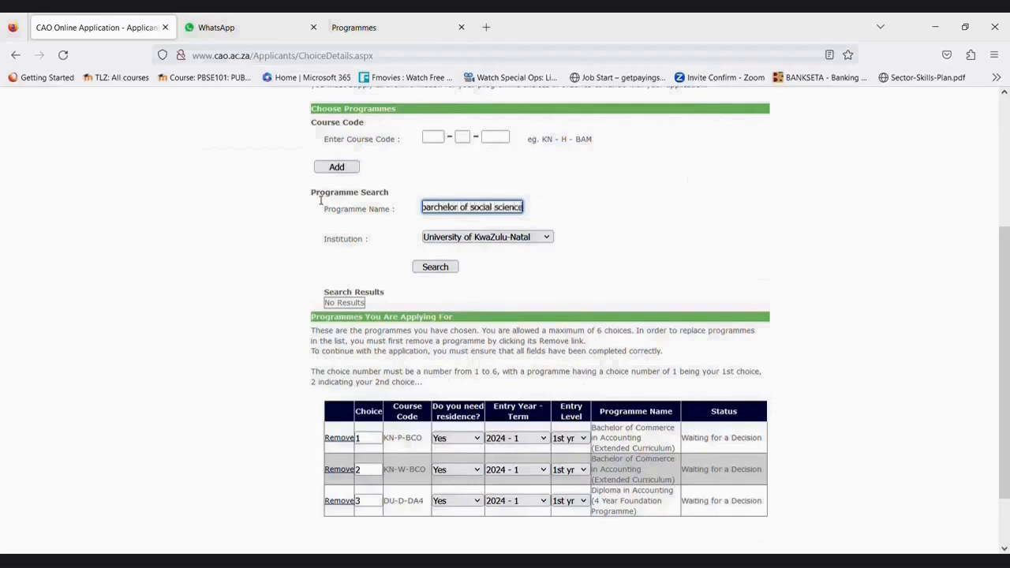
left_click(473, 238)
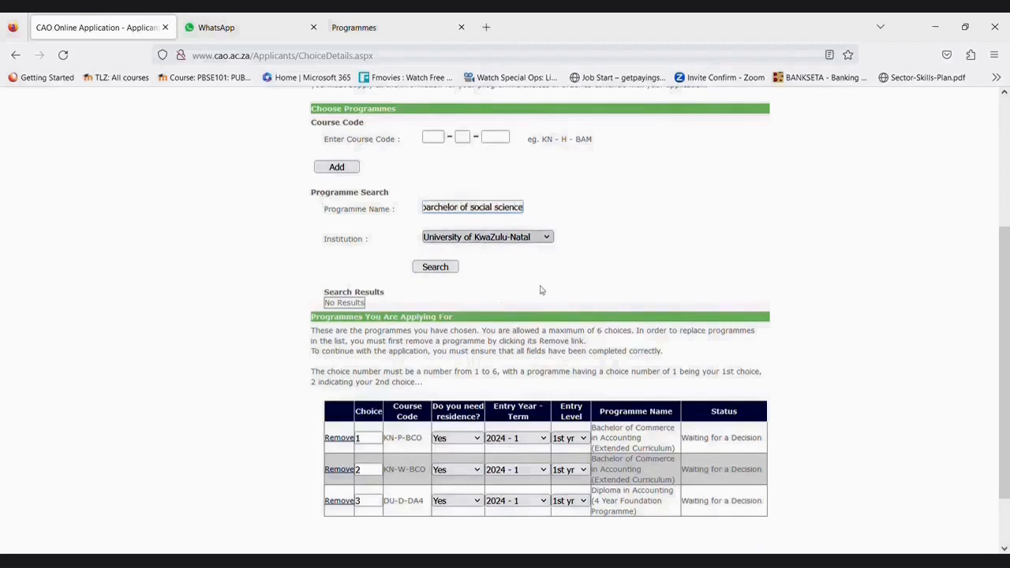
left_click(434, 267)
scroll(455, 304, "down", 3)
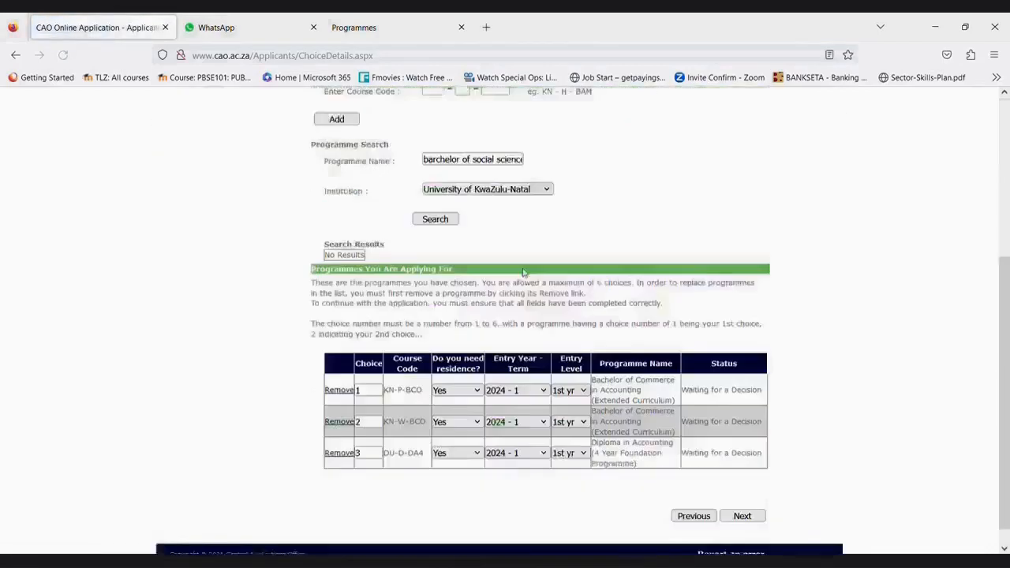
Correct the spelling of the programme search term to "bachelor of social science" and run the search again
scroll(435, 292, "up", 2)
triple_click(427, 209)
left_click_drag(426, 209, 581, 209)
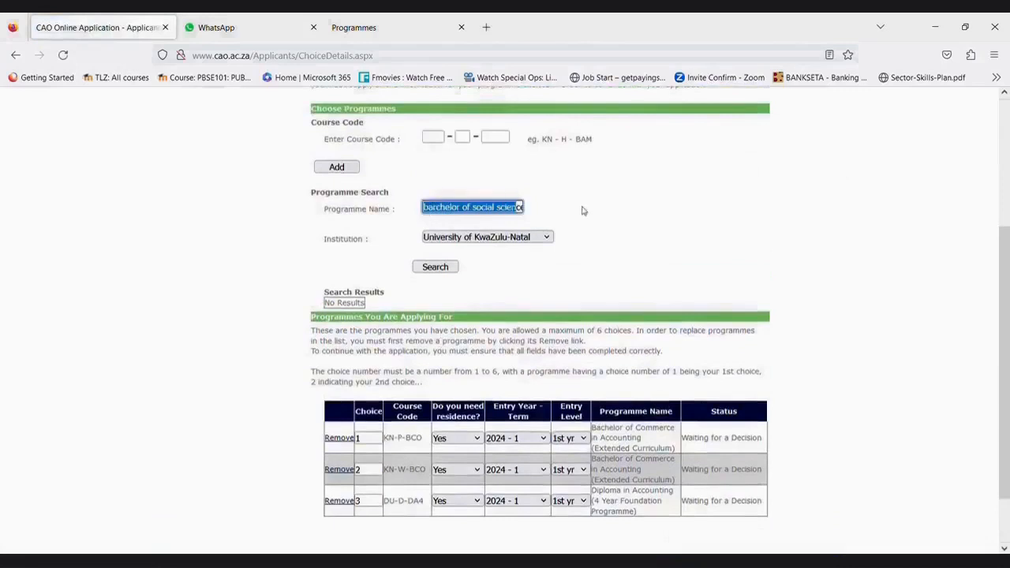
left_click(505, 225)
triple_click(428, 207)
left_click(432, 208)
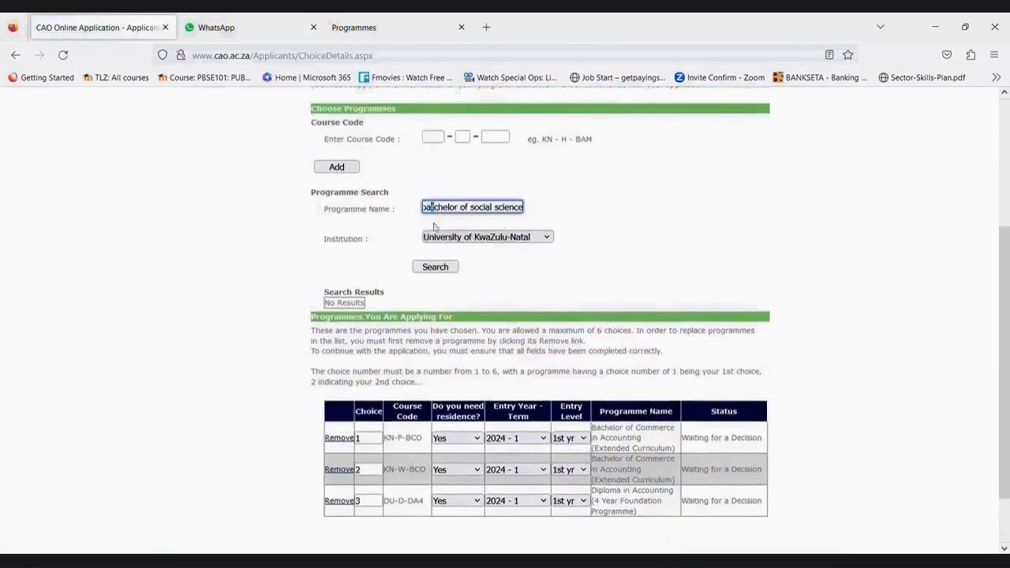
left_click(434, 267)
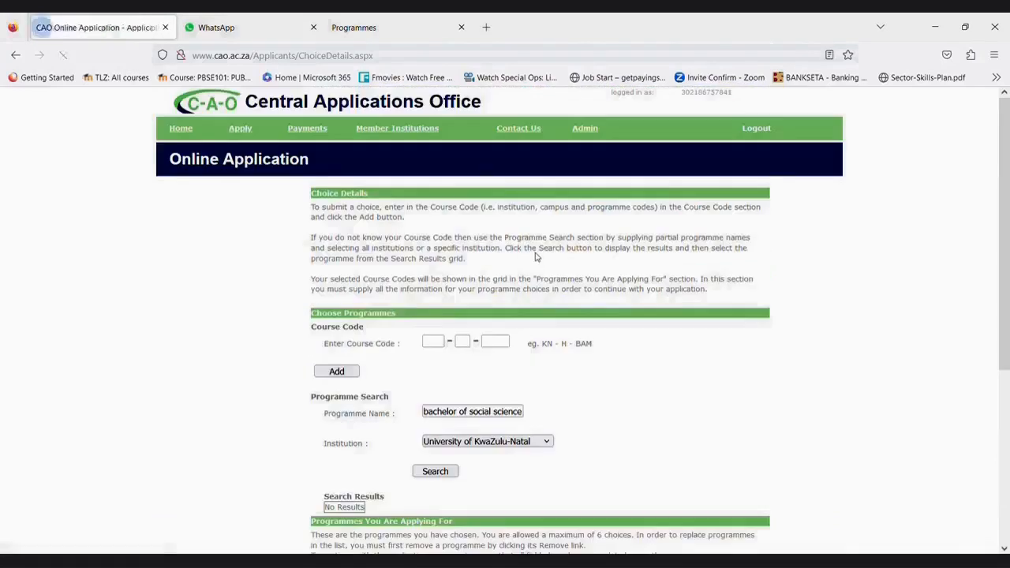
left_click(443, 198)
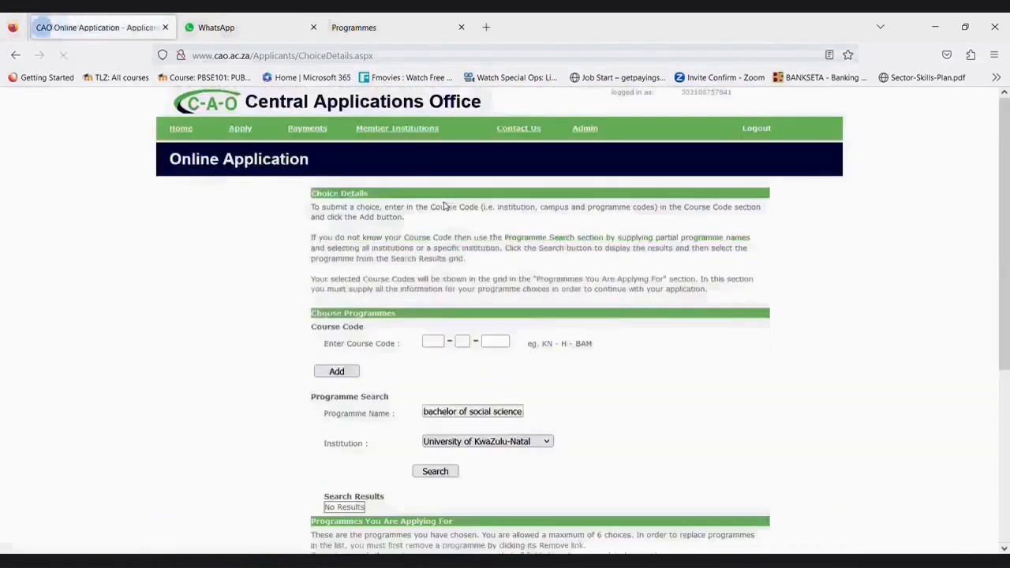
Search the University of KwaZulu-Natal programmes for "engineer"
left_click(519, 210)
left_click_drag(519, 210, 410, 224)
key("BackSpace")
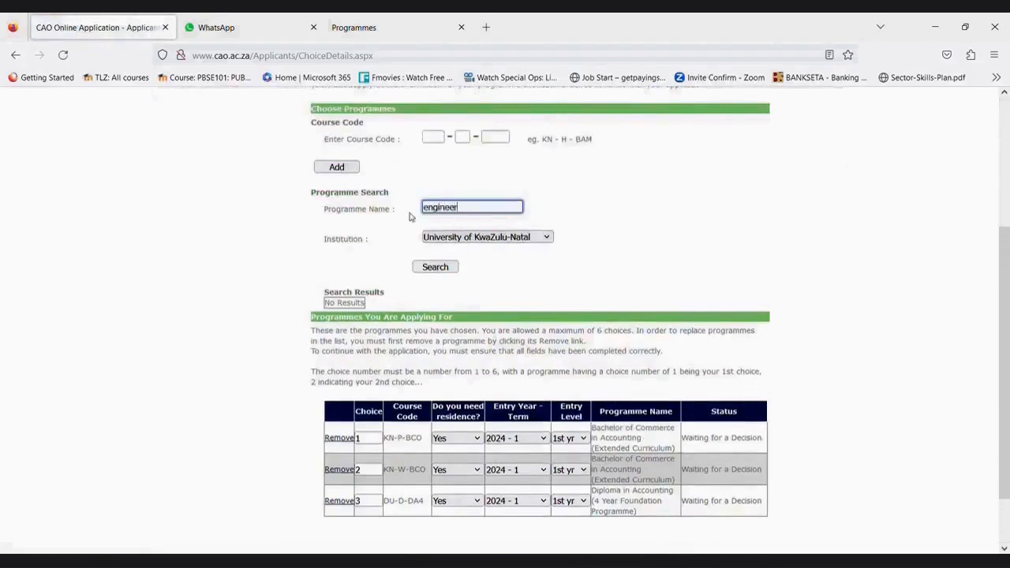
left_click(453, 269)
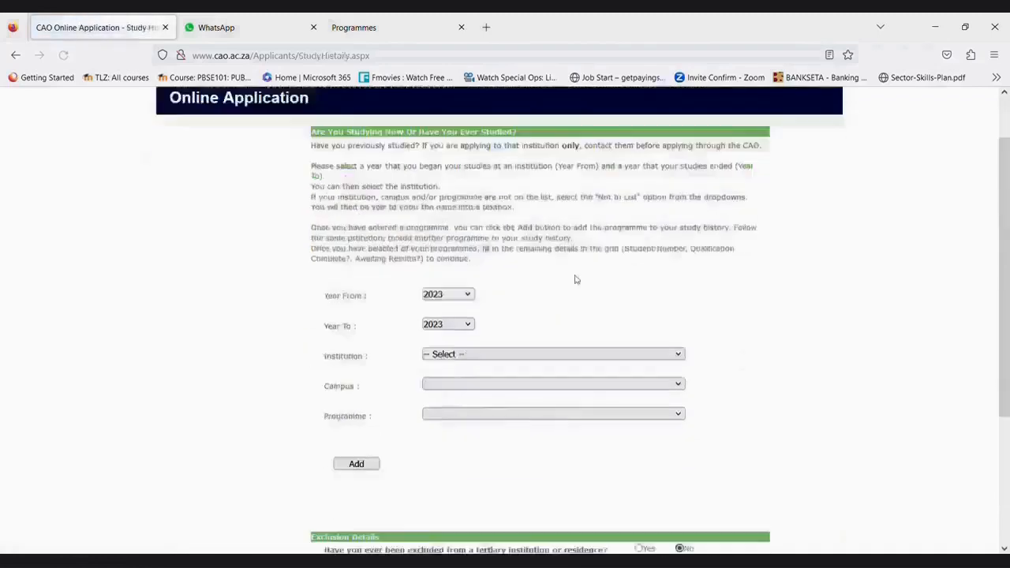
Read through the previous-study instructions, the study history fields and the exclusion details on the study history page
scroll(717, 302, "down", 3)
scroll(719, 302, "up", 4)
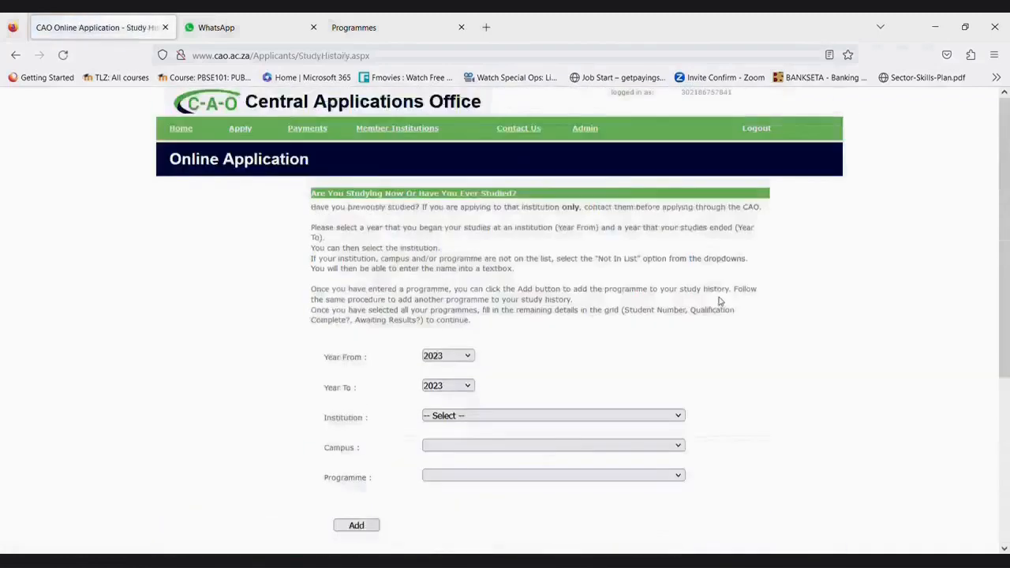
scroll(721, 299, "down", 1)
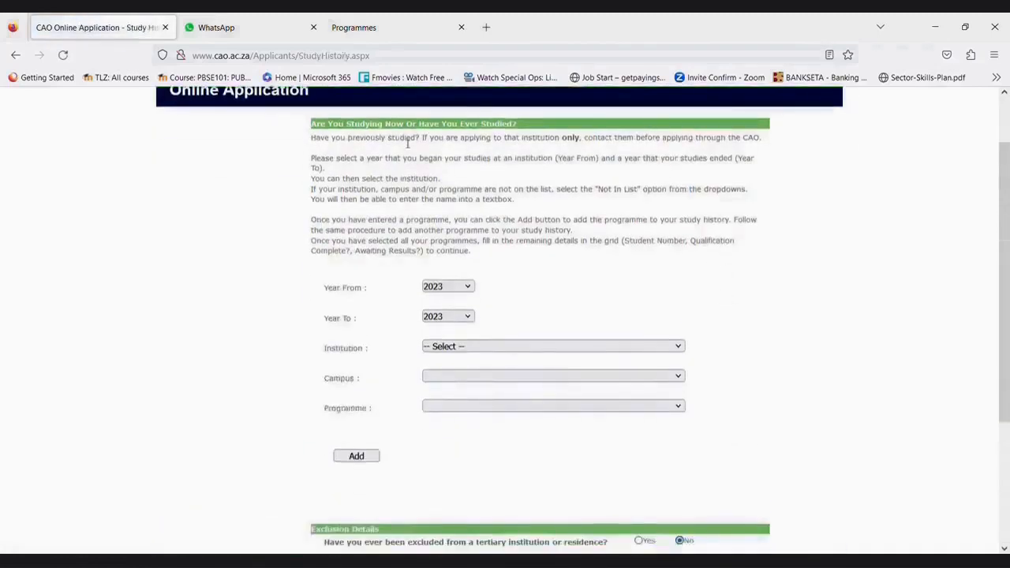
scroll(353, 315, "down", 1)
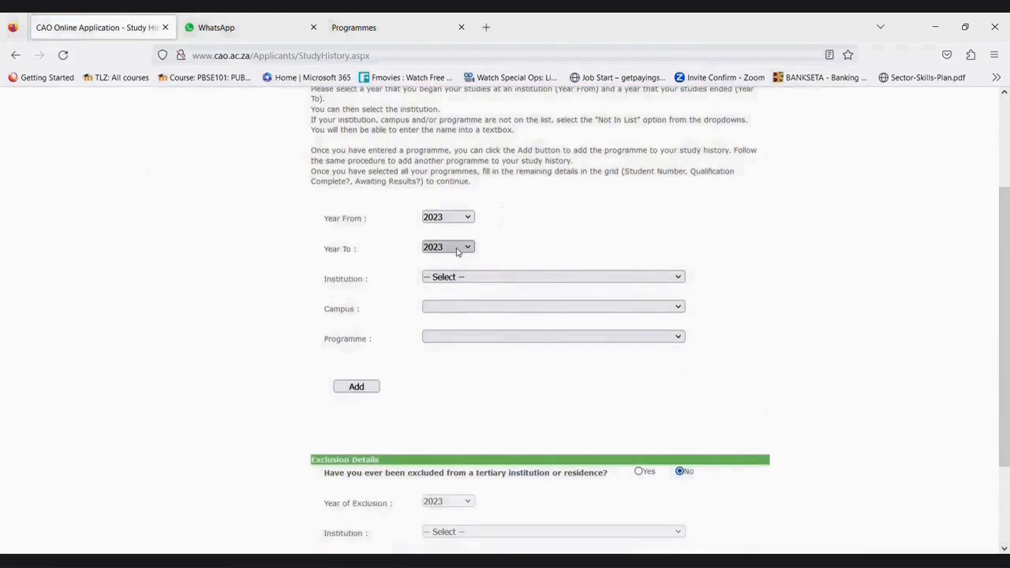
scroll(517, 244, "up", 1)
scroll(521, 243, "up", 1)
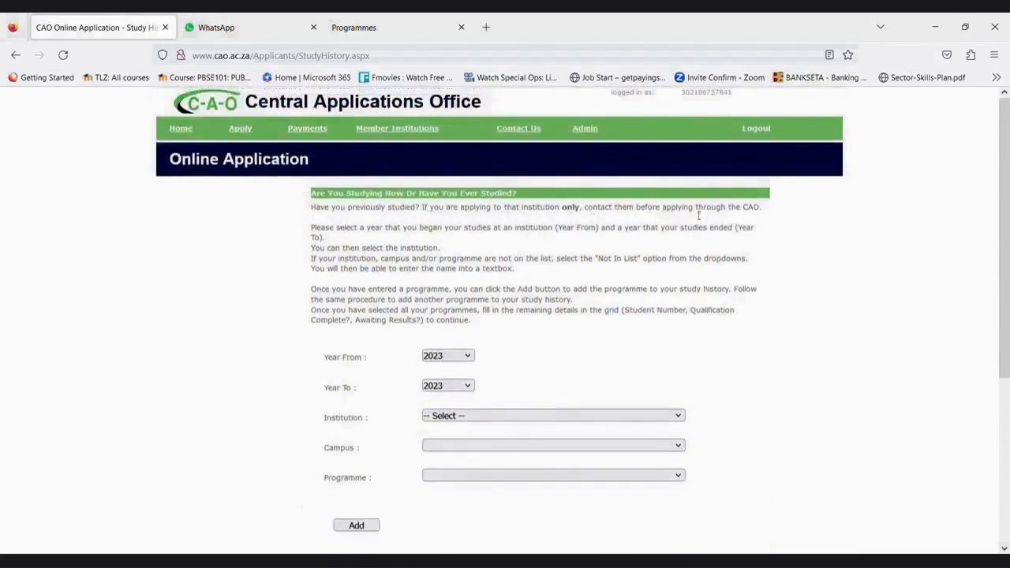
scroll(323, 268, "down", 2)
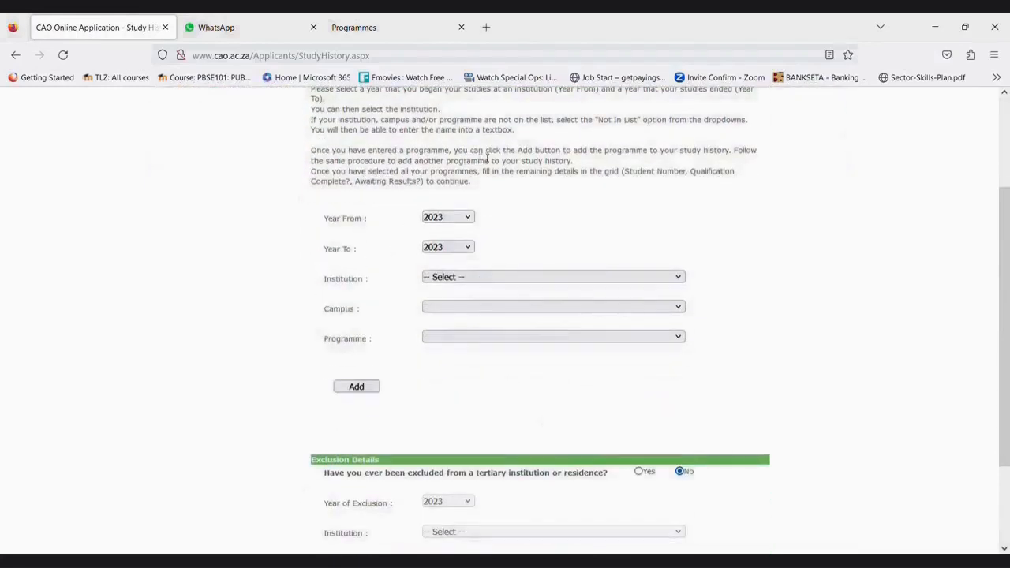
scroll(386, 315, "down", 1)
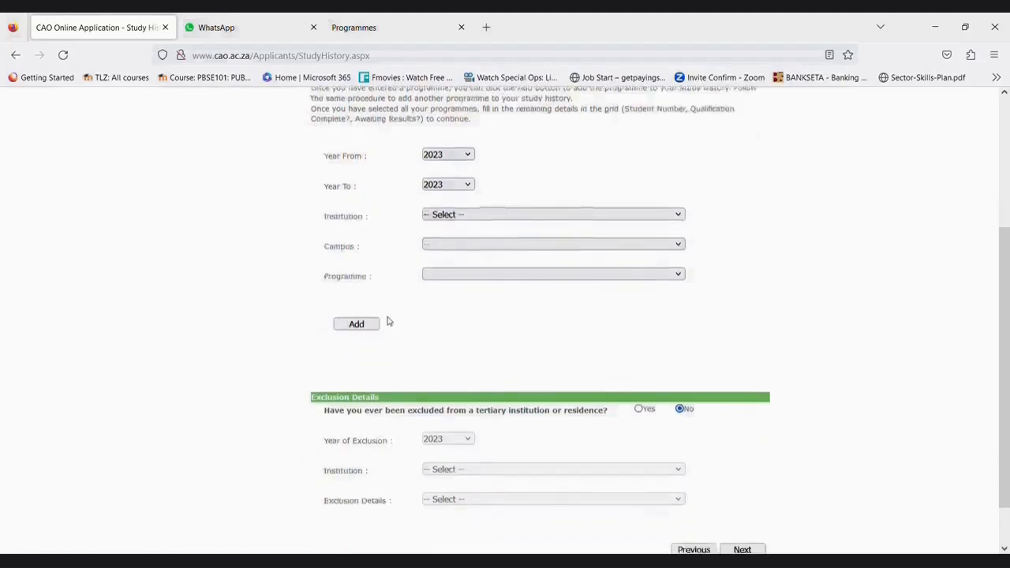
scroll(372, 300, "up", 1)
scroll(380, 269, "up", 1)
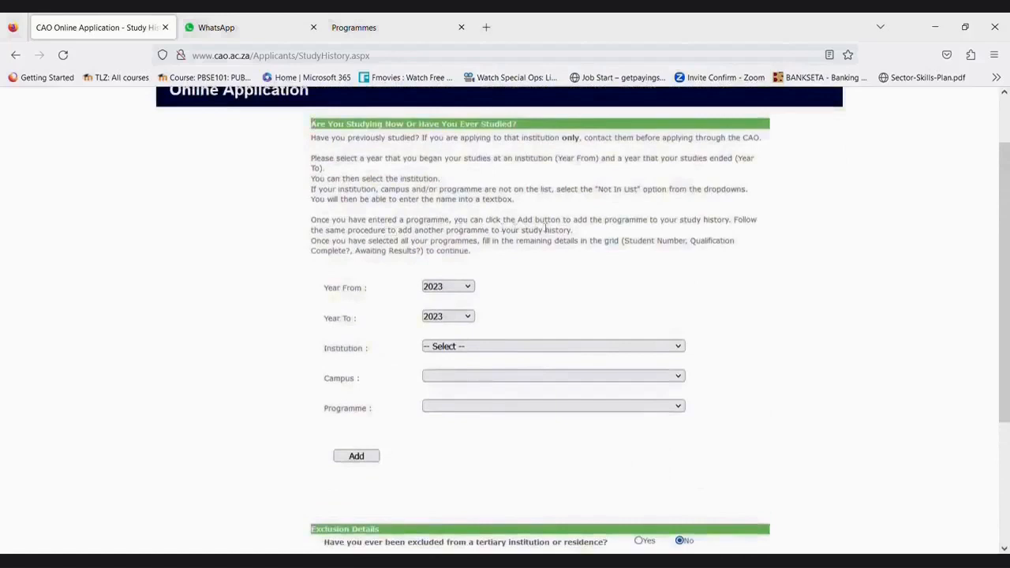
scroll(577, 191, "up", 1)
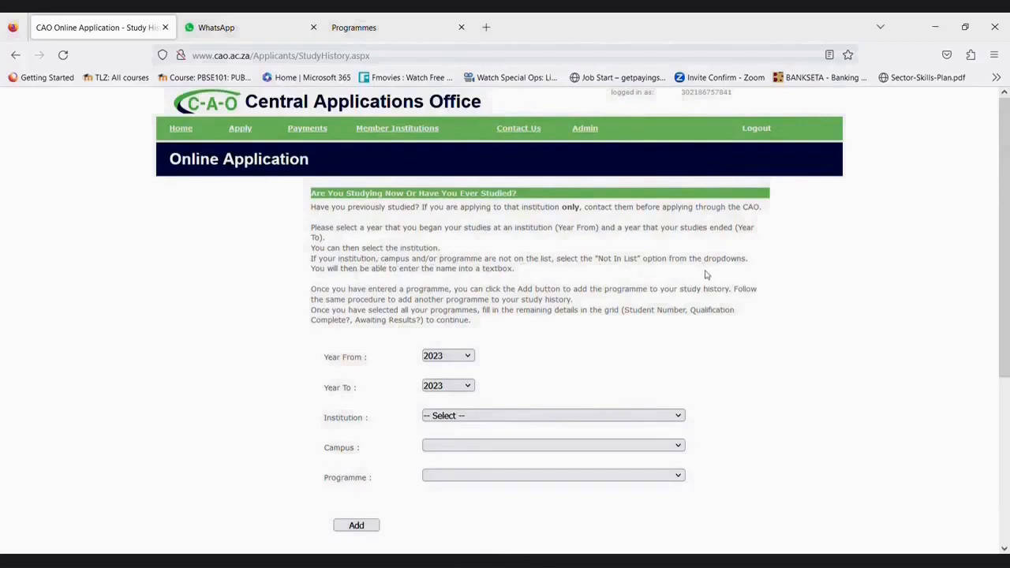
scroll(370, 286, "down", 3)
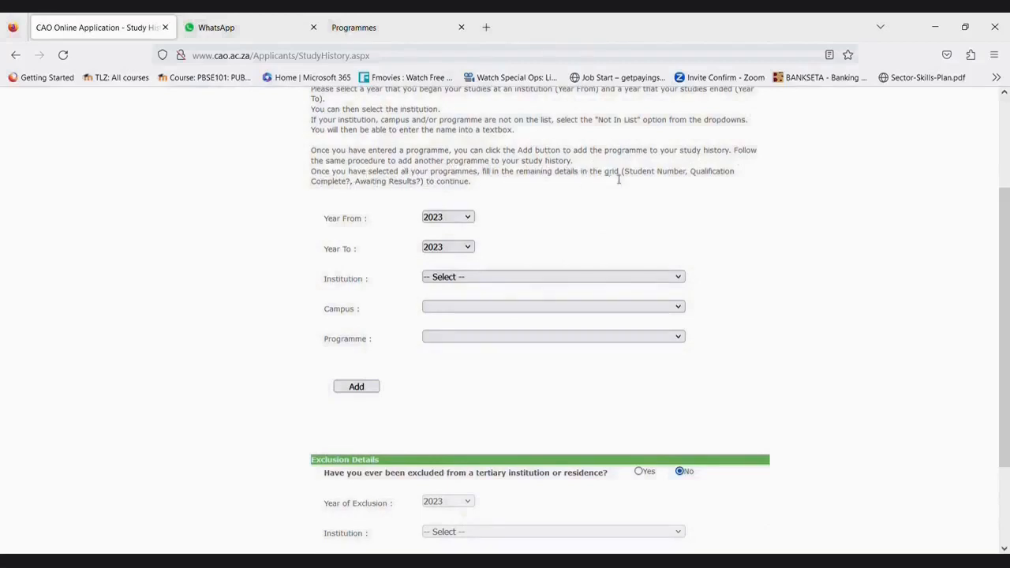
scroll(512, 236, "down", 1)
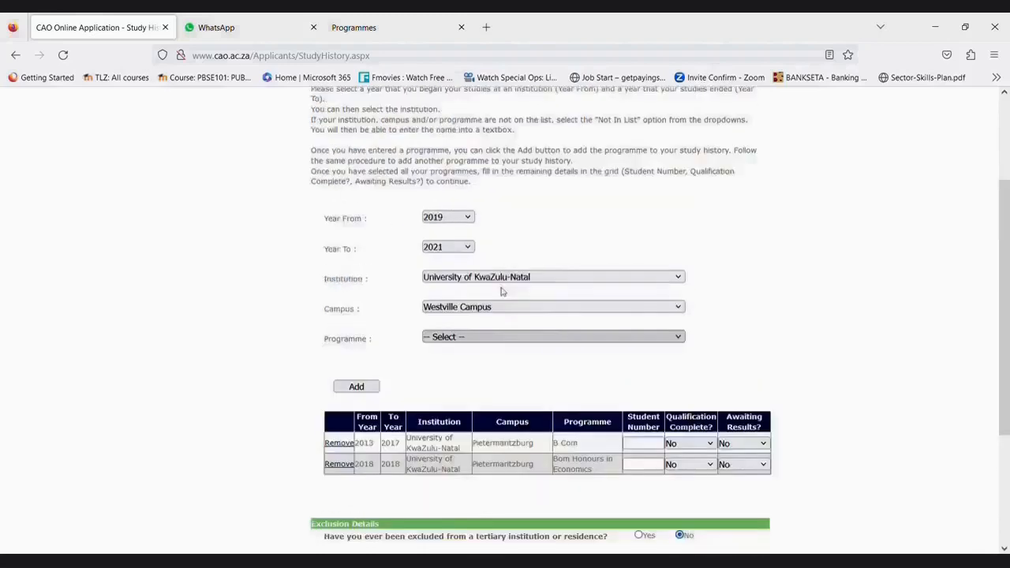
Set the study history programme to Not In List and enter "Mcom in Economics" as the programme name
left_click(505, 336)
left_click(509, 140)
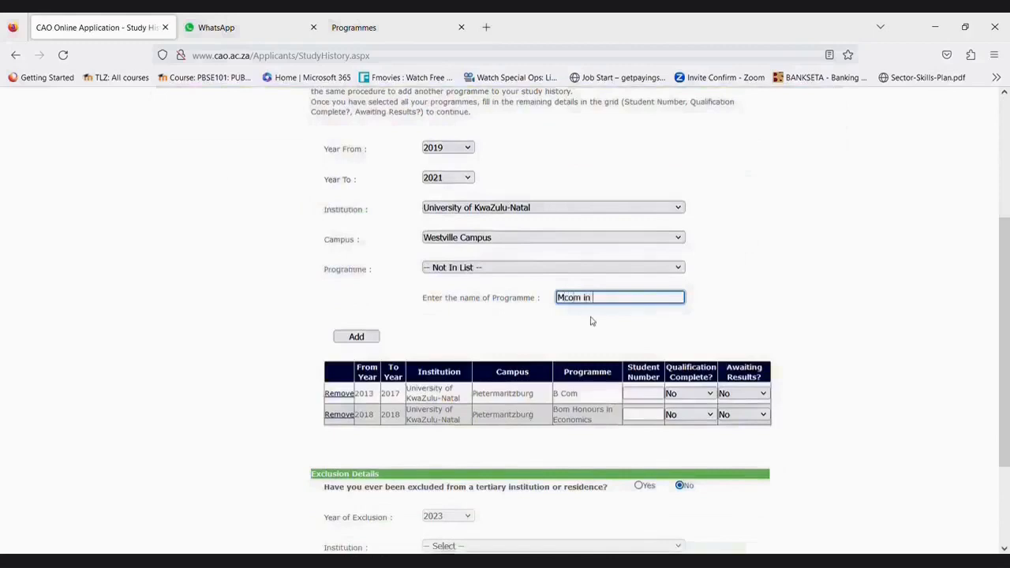
type("Mcom in Economics")
key("Return")
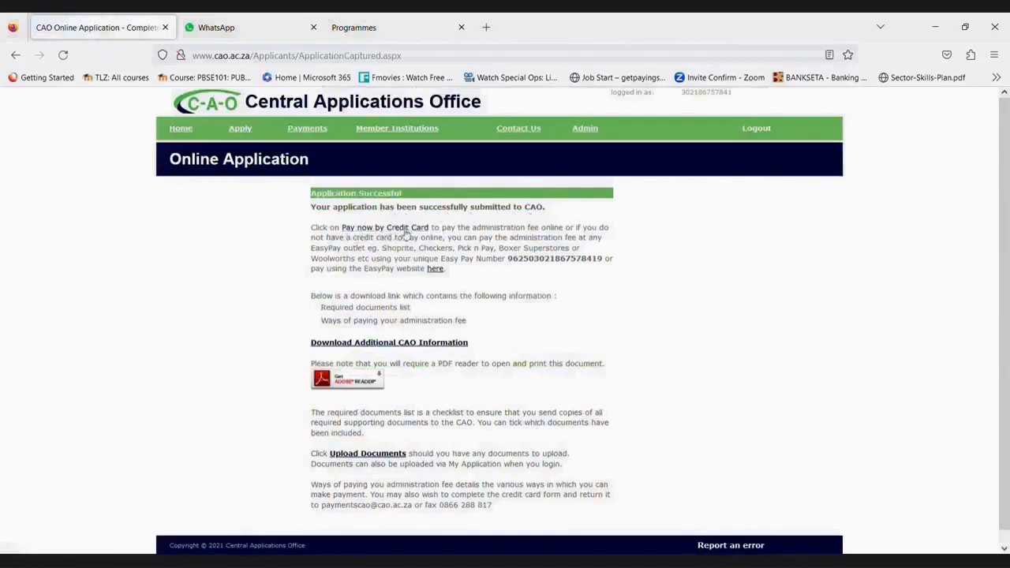
Open the credit card payment option for the administration fee and the CAO terms and conditions
scroll(560, 315, "down", 1)
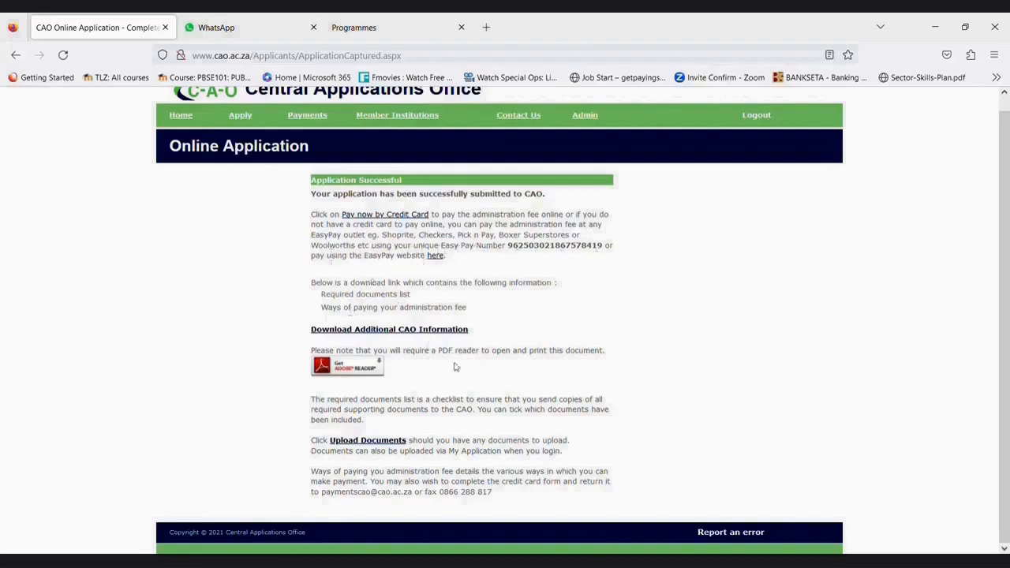
left_click(410, 222)
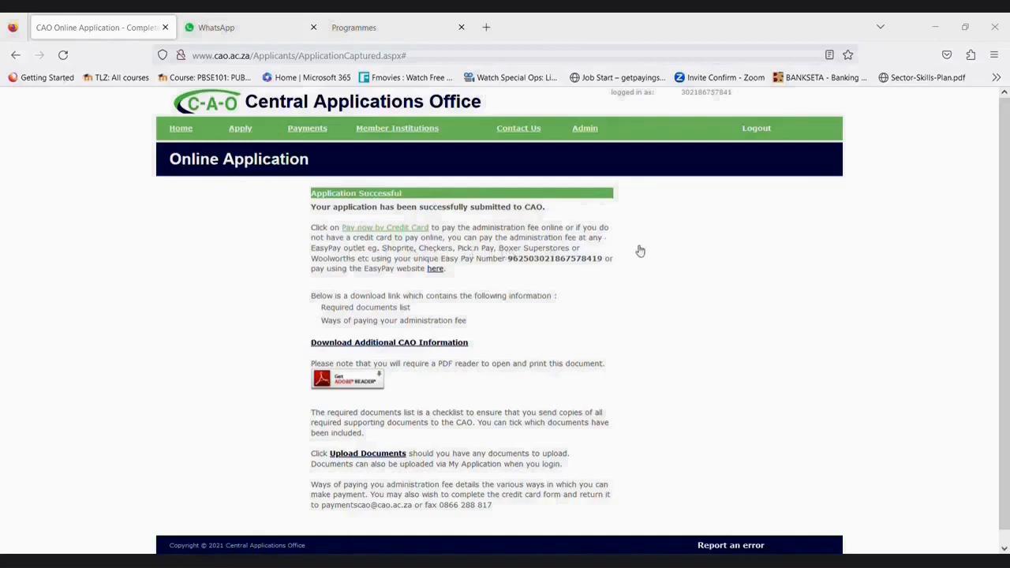
left_click(370, 354)
Look through the full CAO terms and conditions from the definitions to the last clause and back
scroll(505, 397, "down", 10)
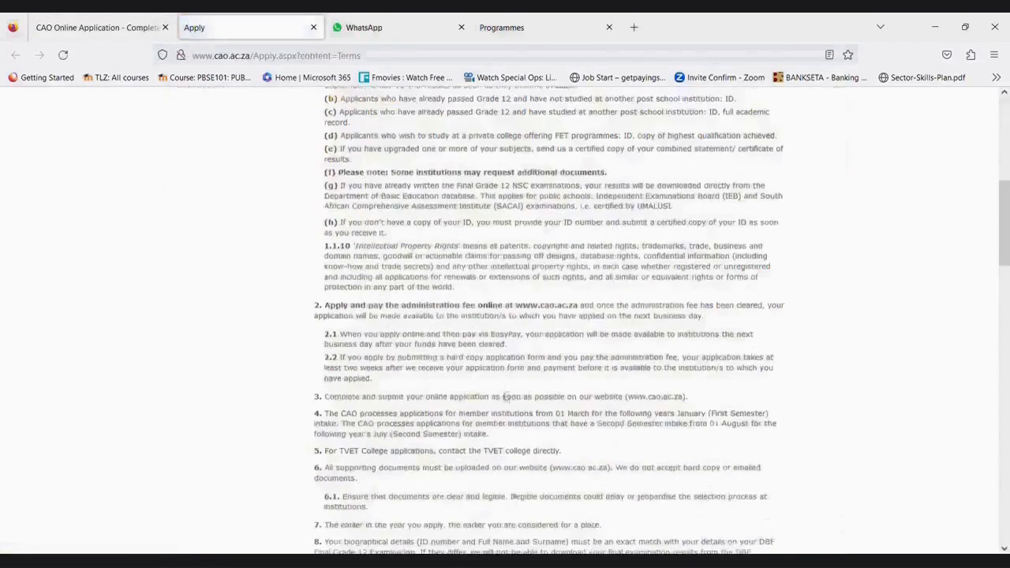
scroll(505, 397, "down", 15)
scroll(498, 380, "up", 2)
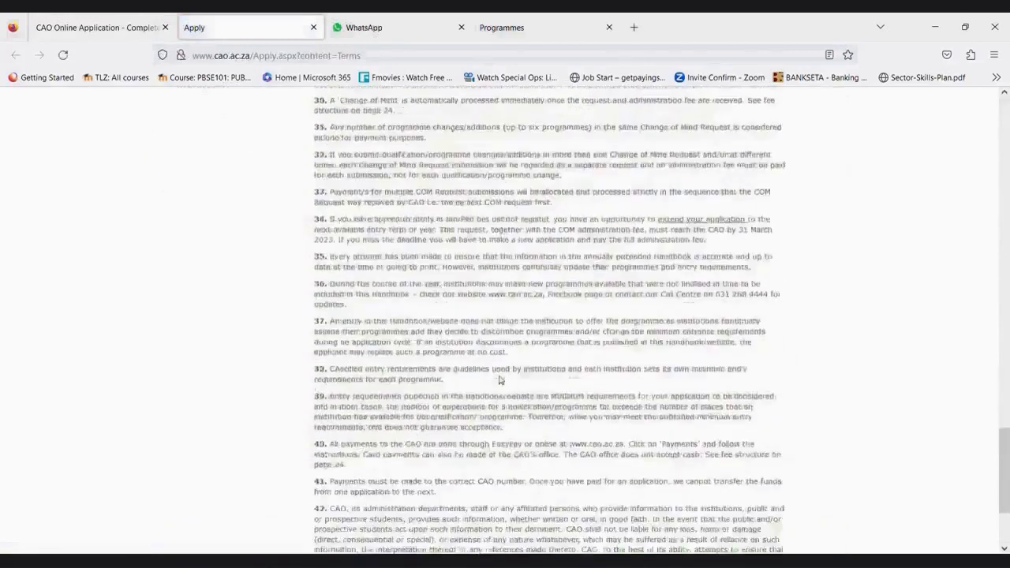
scroll(499, 379, "up", 3)
scroll(498, 380, "down", 6)
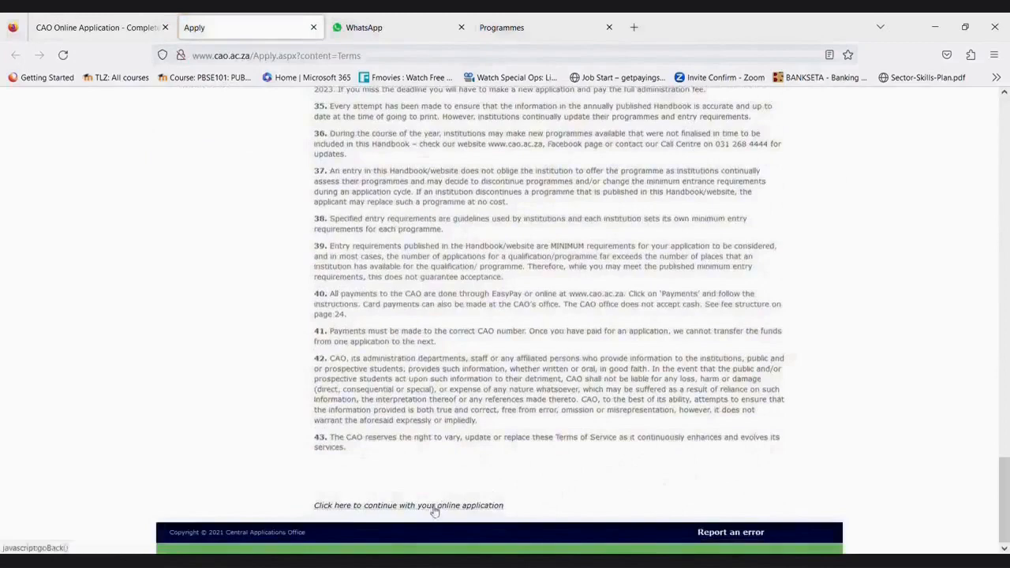
scroll(454, 307, "up", 12)
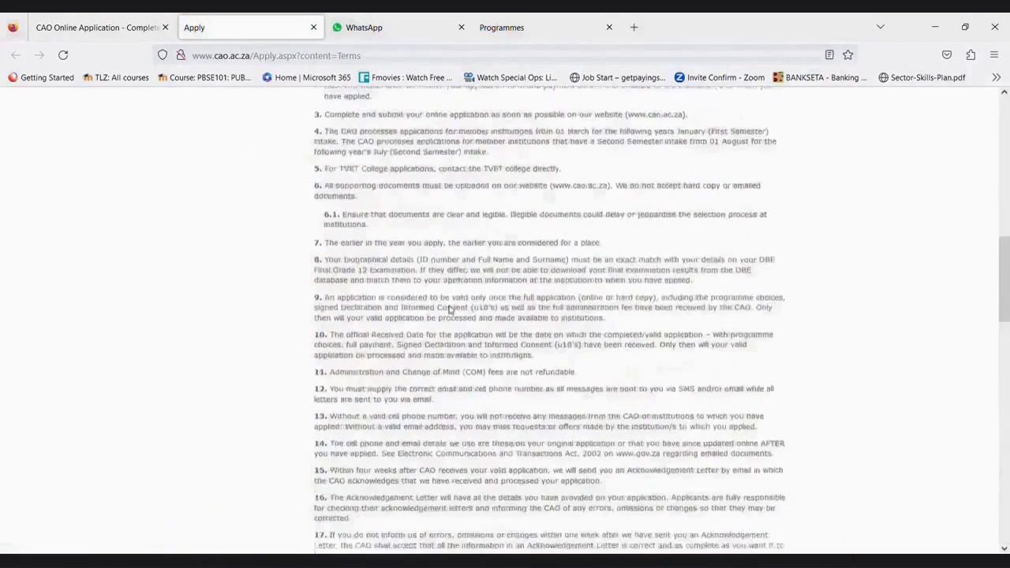
scroll(450, 308, "up", 10)
Close the WhatsApp and Programmes pages in the browser
left_click(461, 27)
scroll(320, 111, "down", 4)
scroll(362, 286, "up", 4)
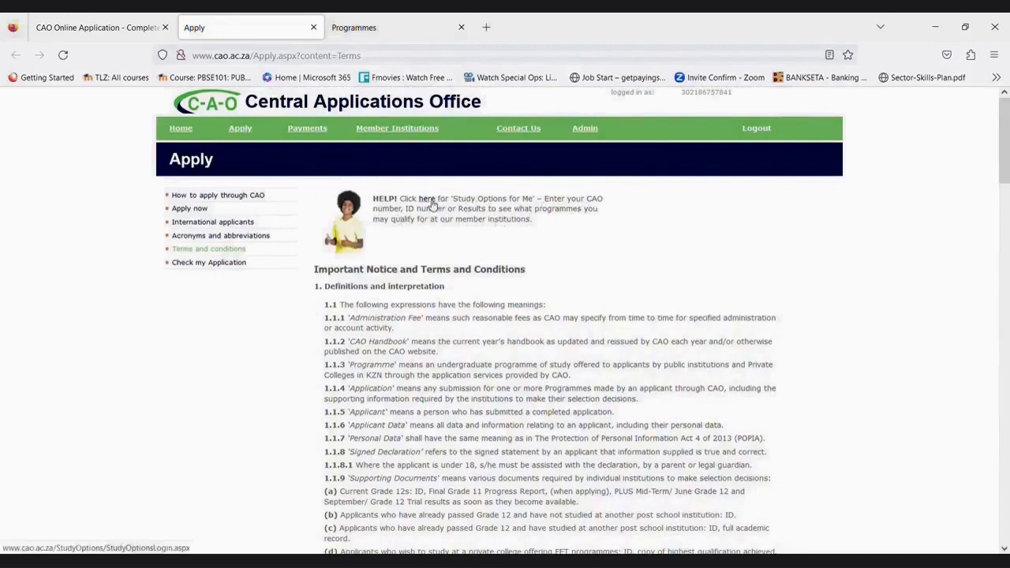
left_click(387, 31)
left_click(462, 28)
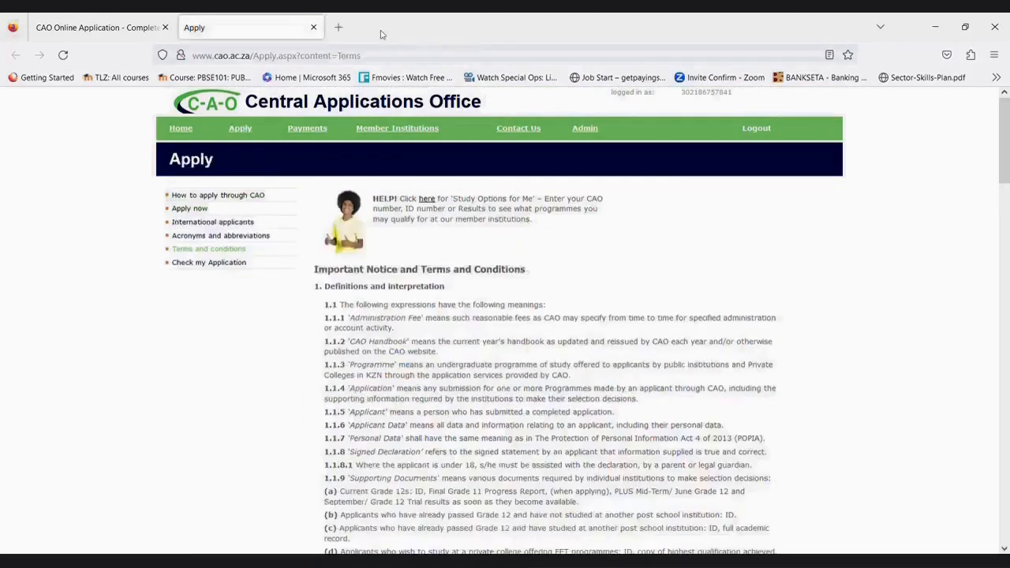
Return to the application confirmation page and highlight the Easy Pay number given for paying the administration fee
left_click(135, 28)
scroll(377, 364, "down", 1)
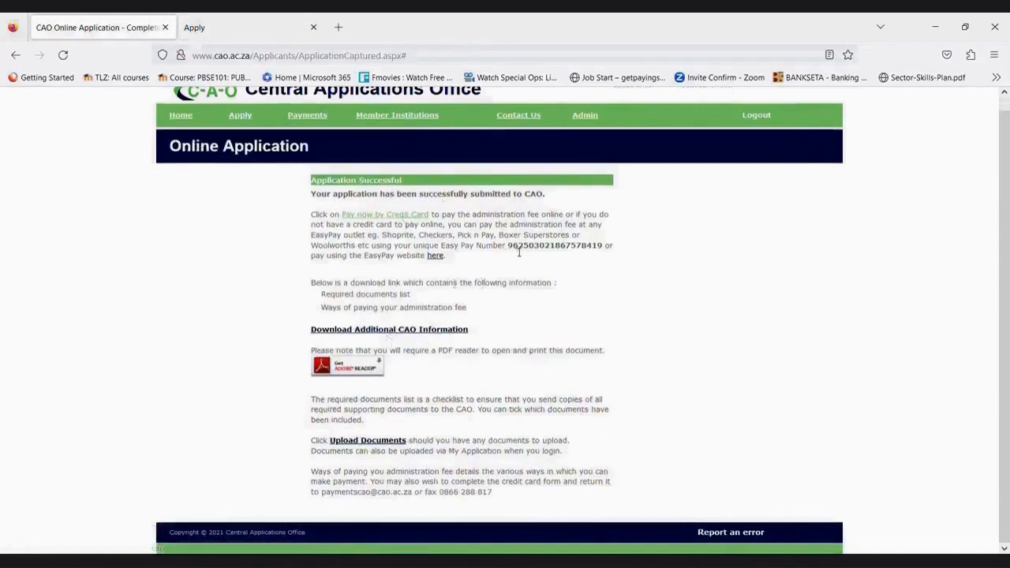
left_click_drag(604, 247, 507, 249)
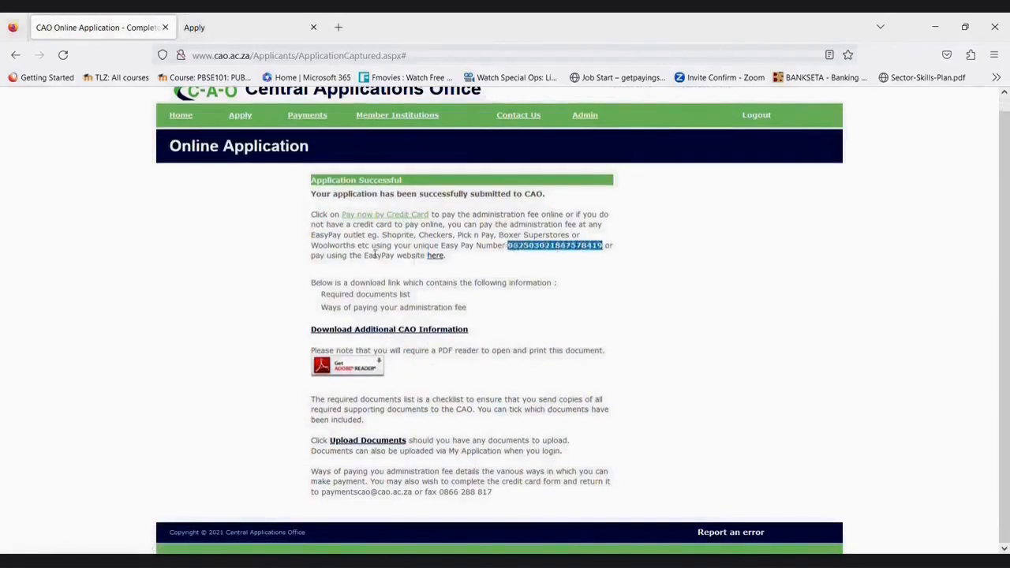
left_click(430, 224)
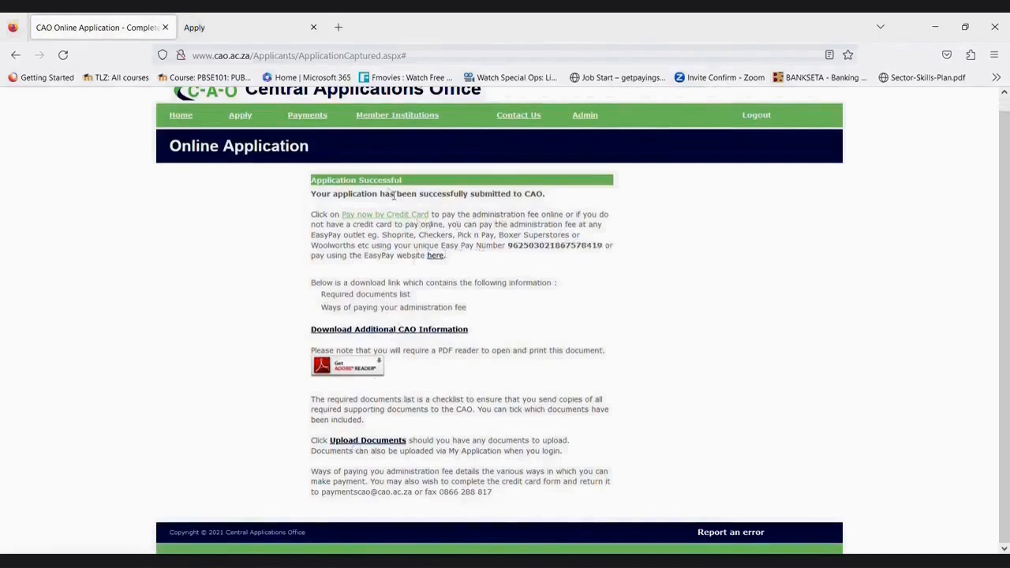